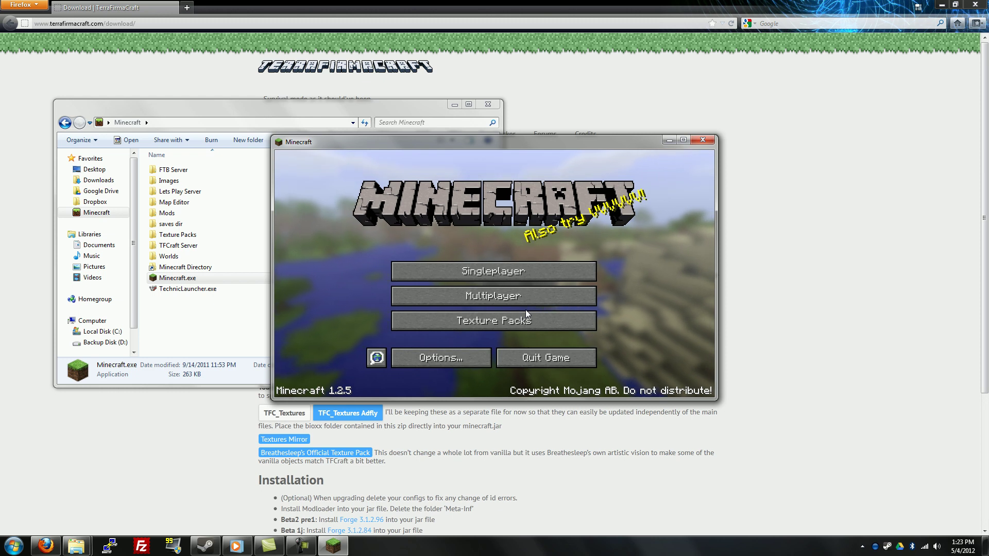
- Close the running Minecraft game window
left_click(703, 141)
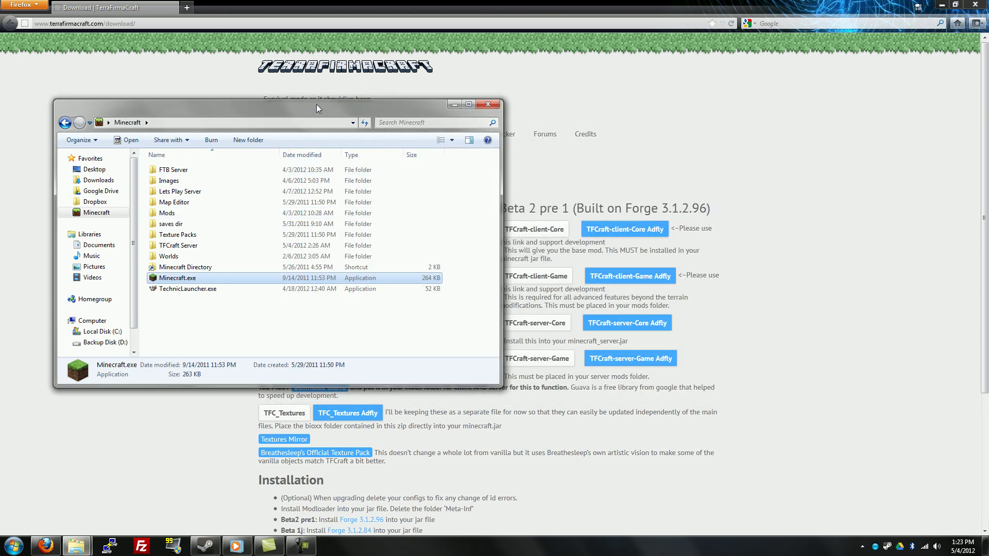
left_click(188, 268)
double_click(189, 268)
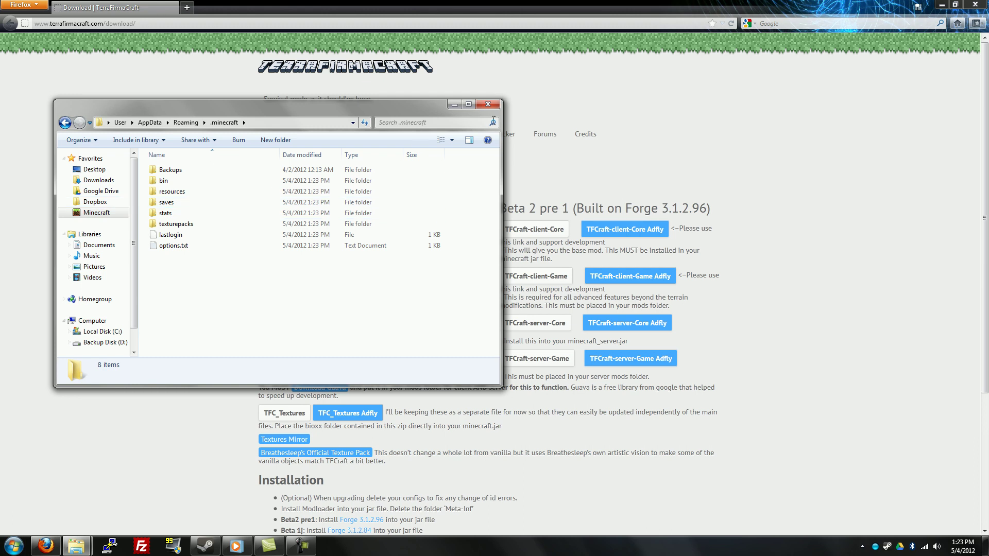
left_click(480, 107)
- Open the Roaming application data folder by running %appdata% from the system search
key("super")
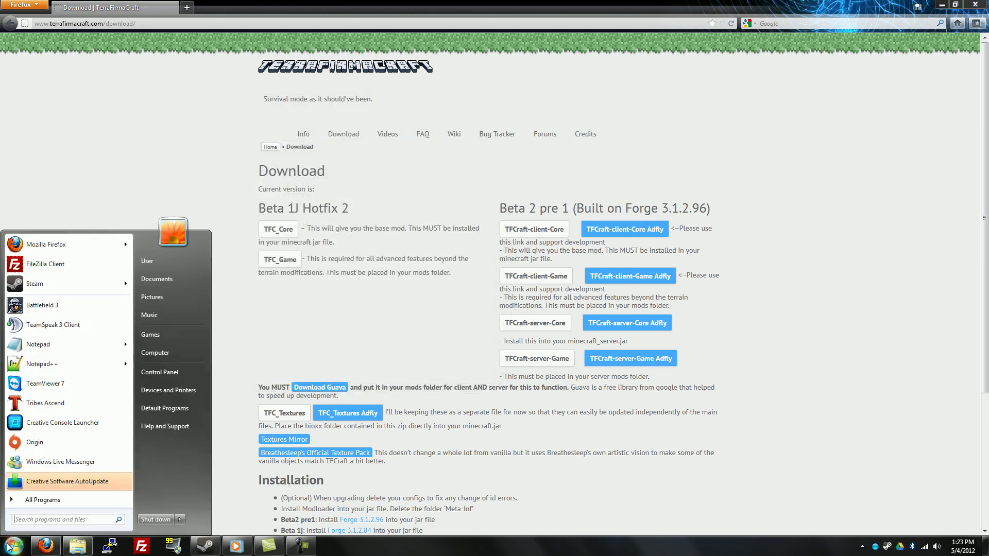
left_click(44, 520)
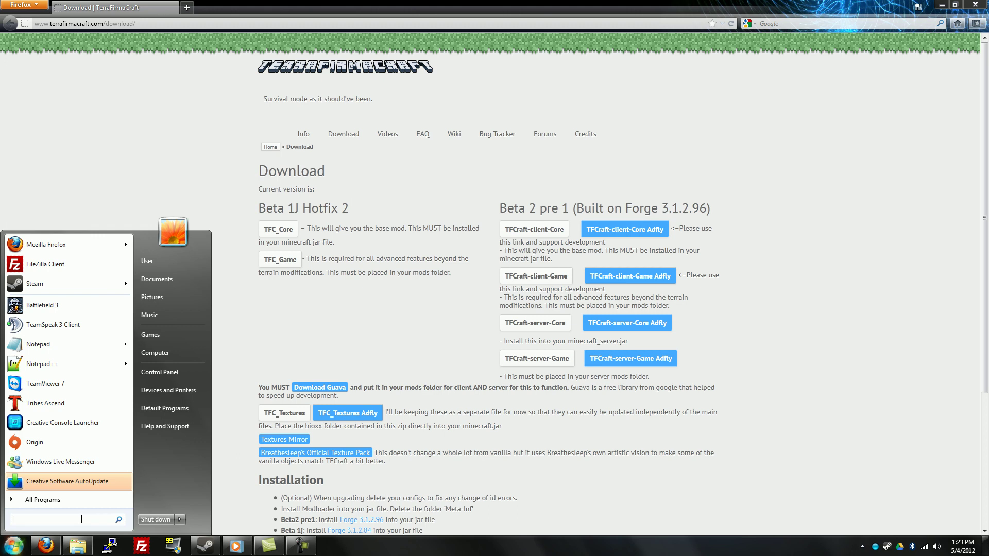
type("%appdata%")
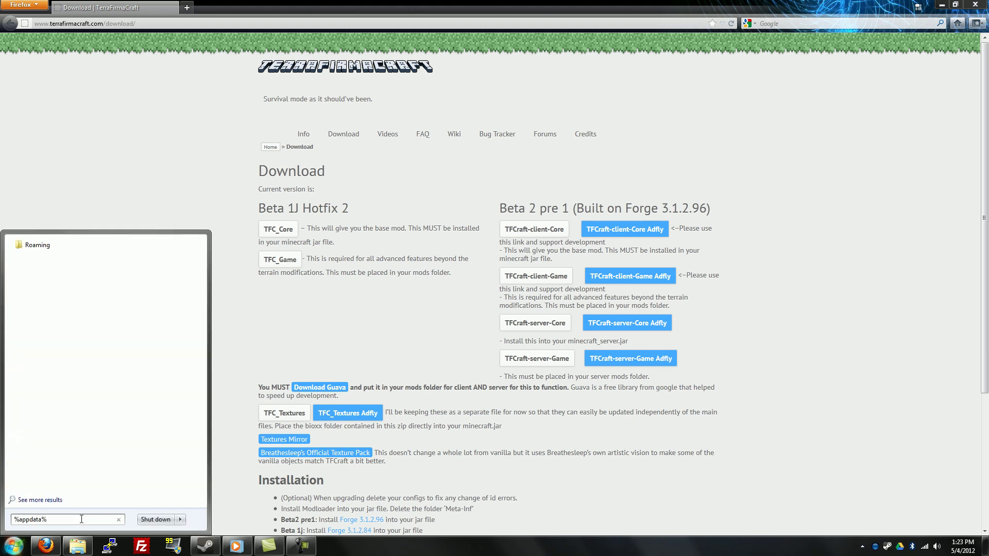
key("Return")
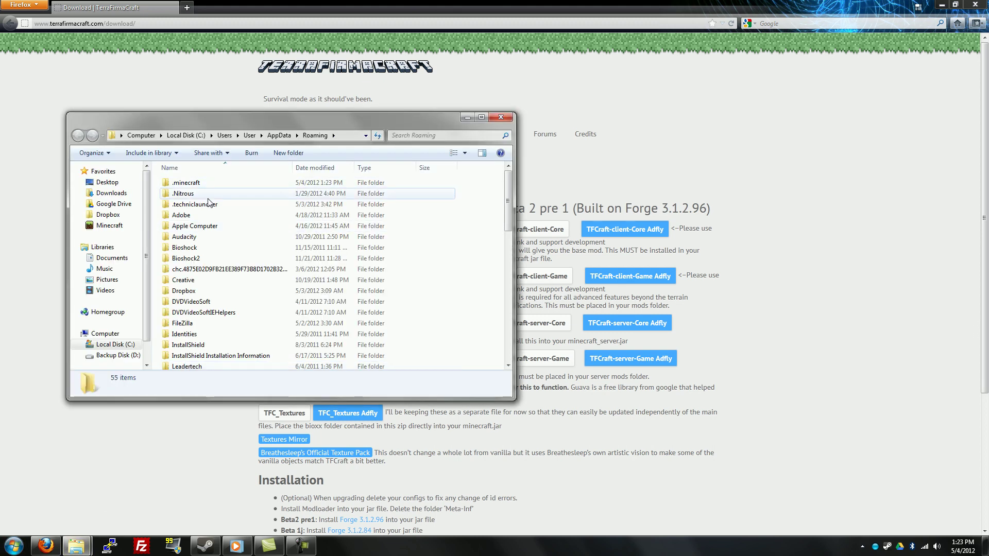
- Open the bin folder inside .minecraft and select minecraft.jar
left_click(177, 185)
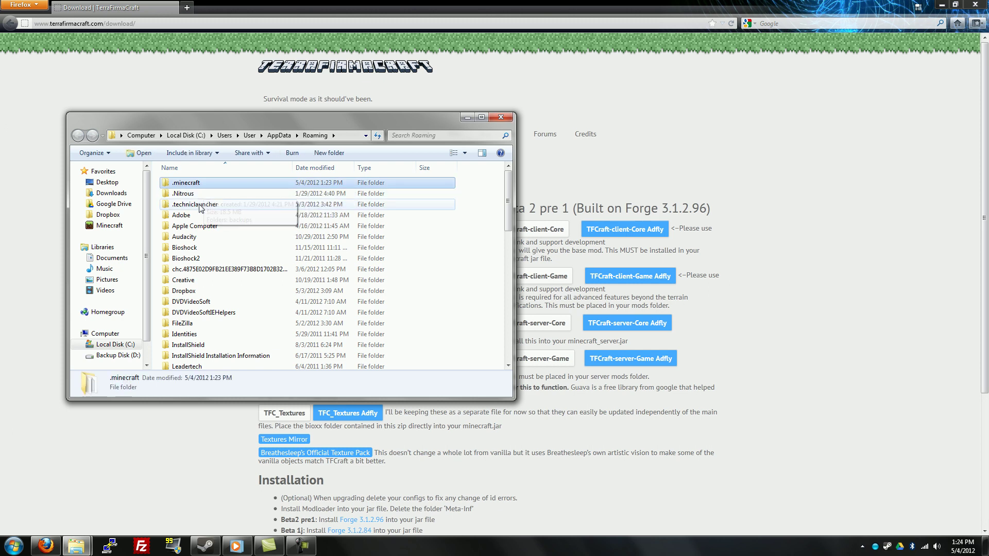
double_click(199, 187)
left_click_drag(241, 119, 309, 104)
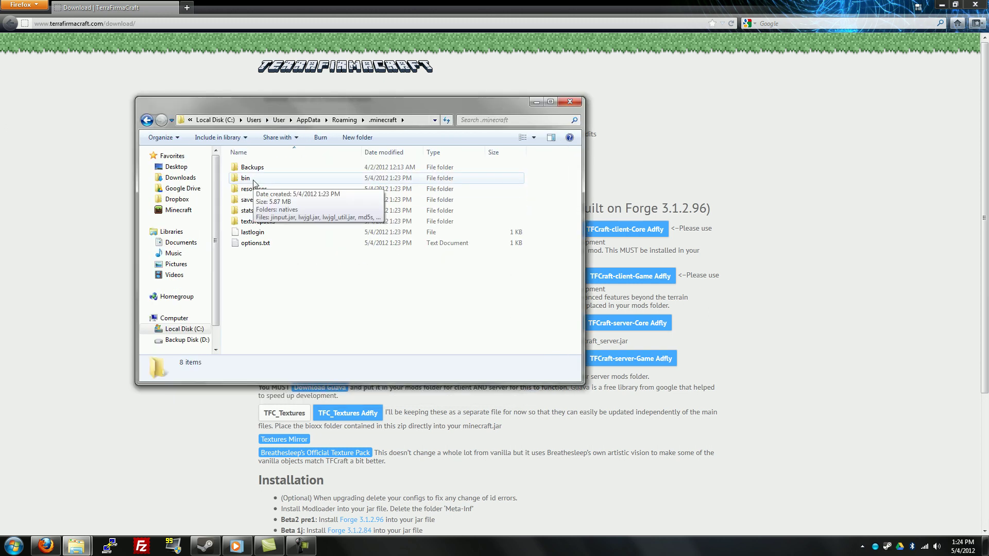
double_click(246, 178)
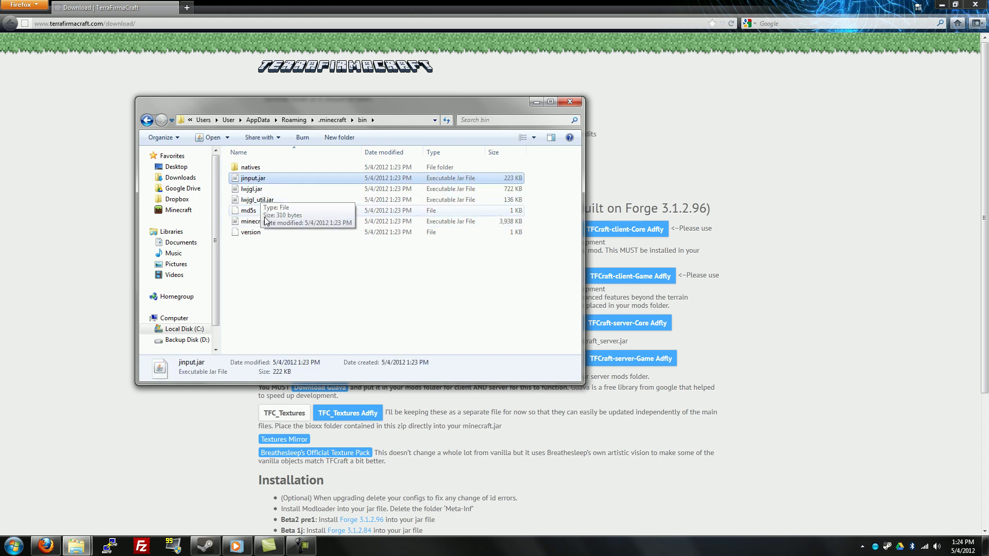
left_click(265, 222)
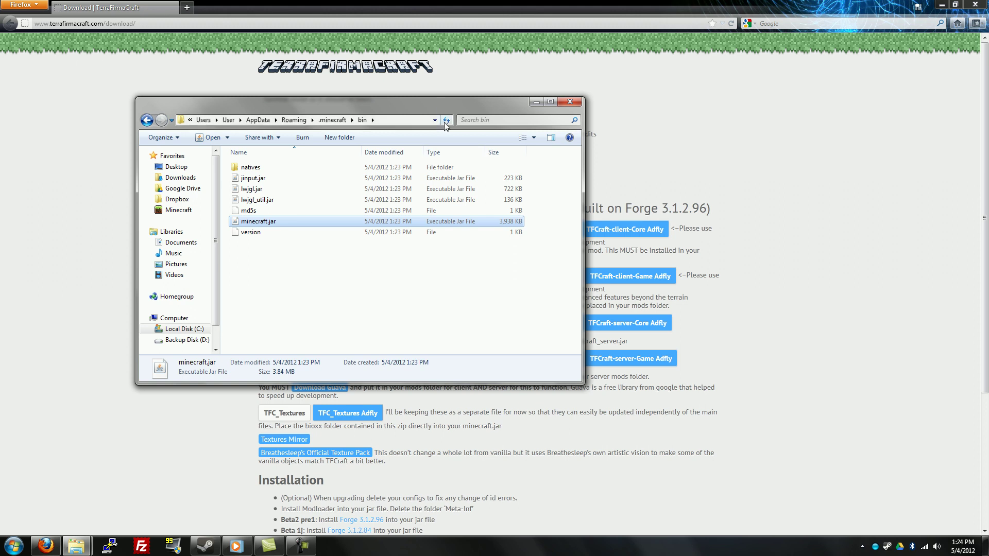
- Open the Mods Filder folder from Downloads in a second Explorer window
left_click(14, 545)
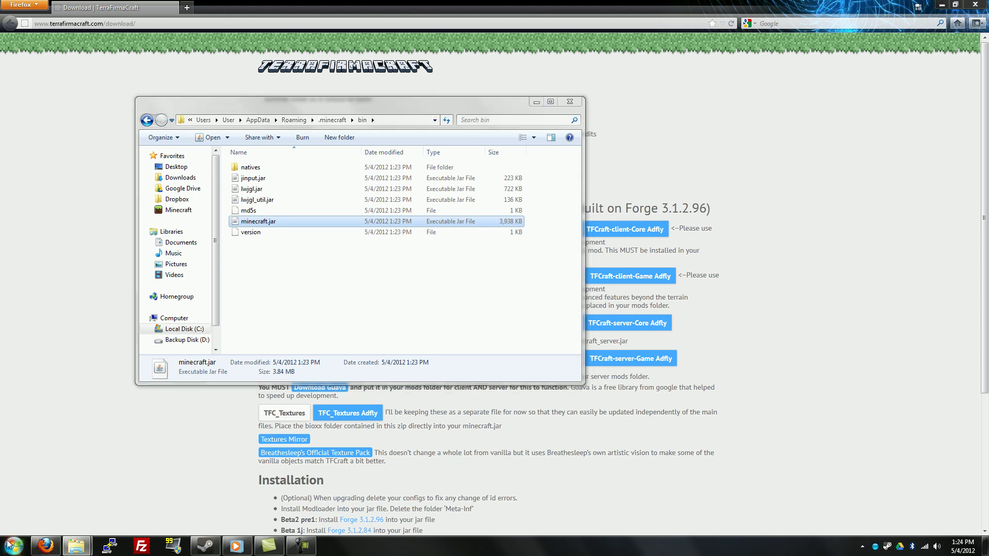
left_click(162, 259)
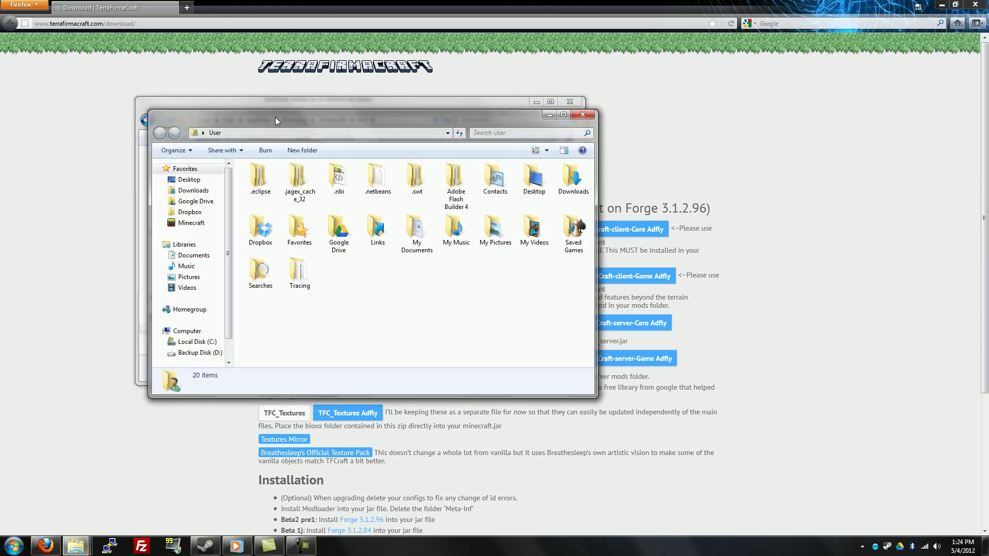
left_click(337, 193)
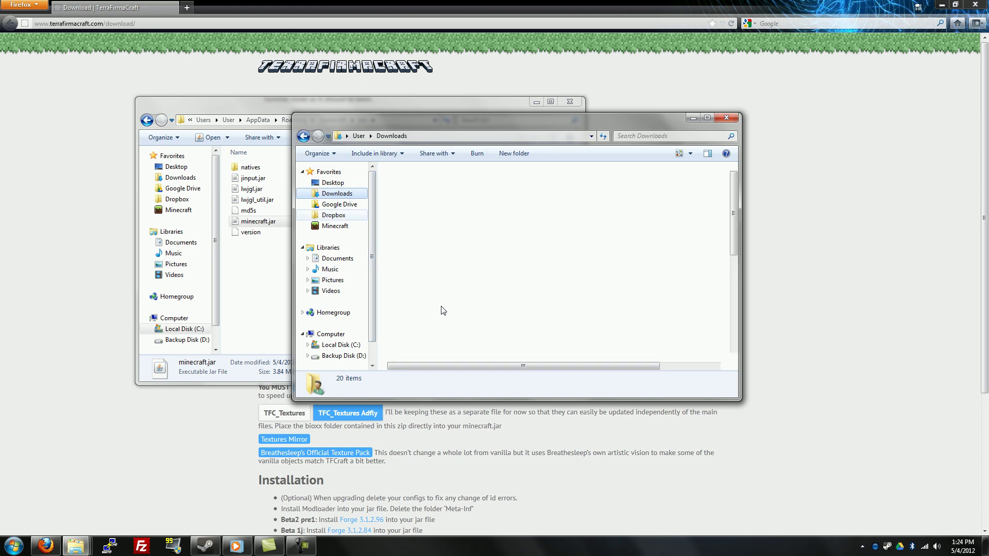
scroll(430, 313, "down", 3)
double_click(428, 323)
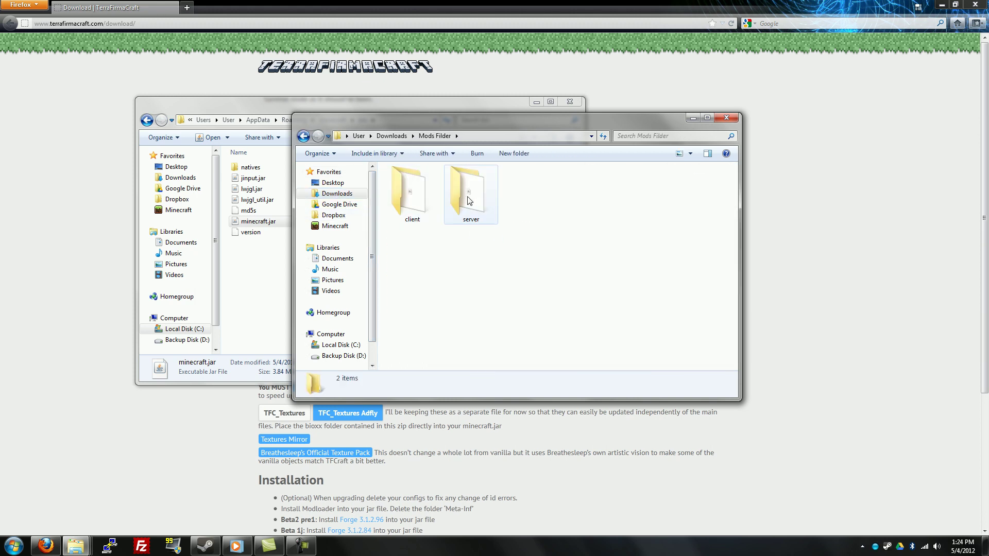
- Place the Mods Filder window beside the bin folder, open its client folder and select ModLoader.zip
left_click_drag(499, 125, 660, 169)
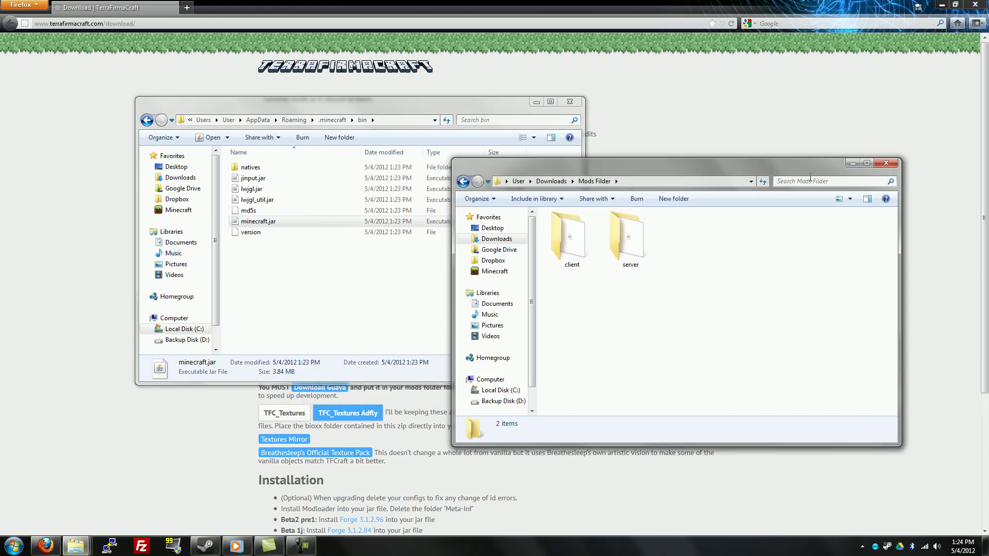
double_click(571, 244)
left_click_drag(689, 241, 546, 265)
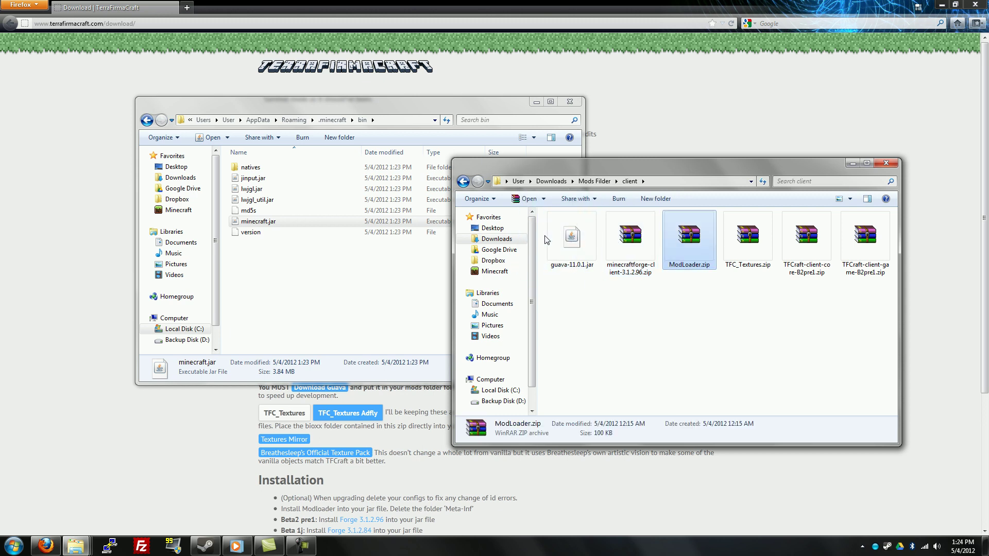
left_click(708, 291)
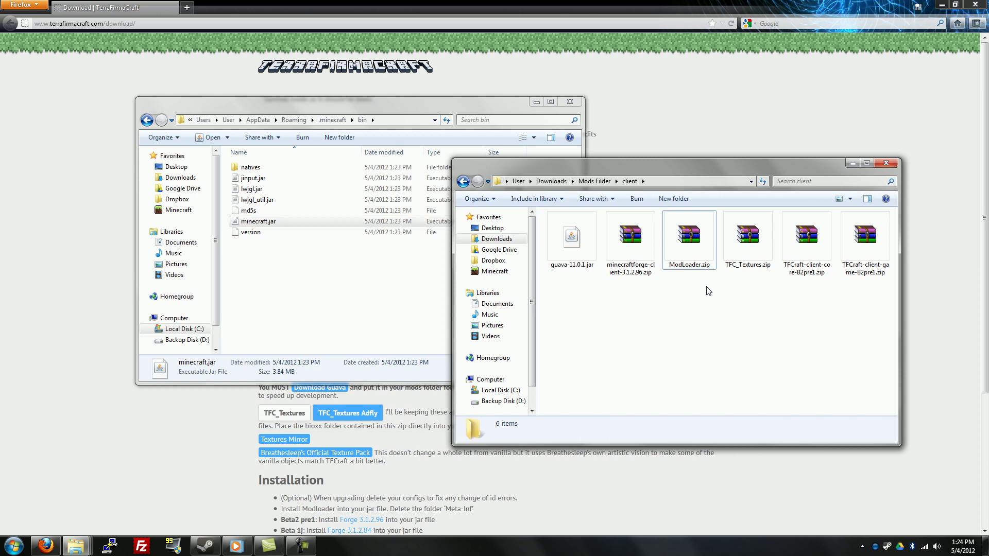
left_click(690, 246)
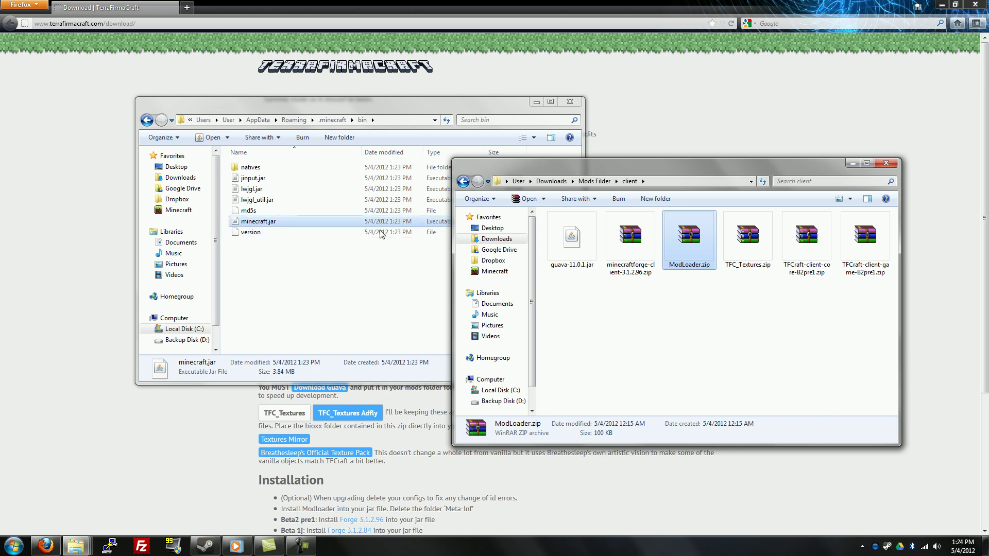
- Open minecraft.jar with WinRAR archiver and move its window clear of the client folder's mod archives
right_click(256, 223)
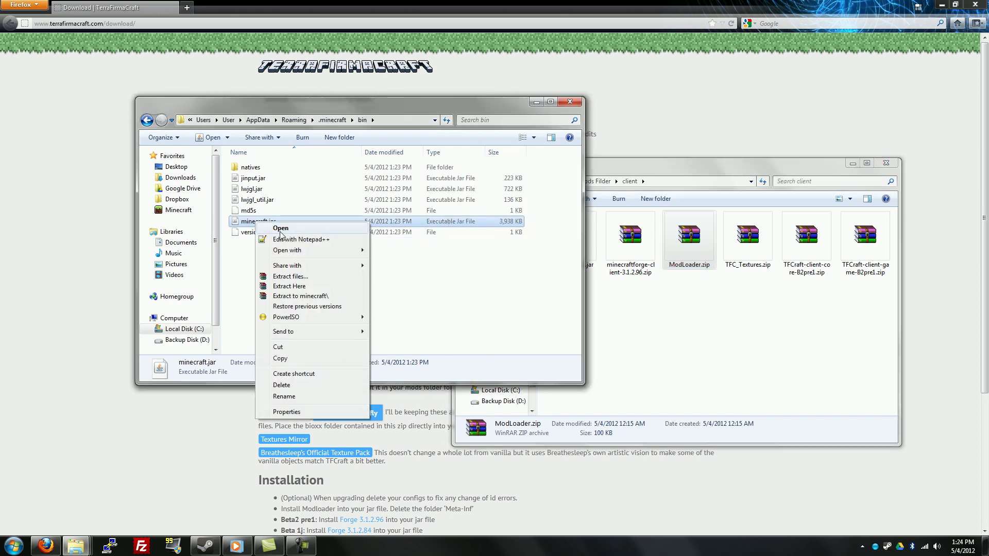
mouse_move(318, 251)
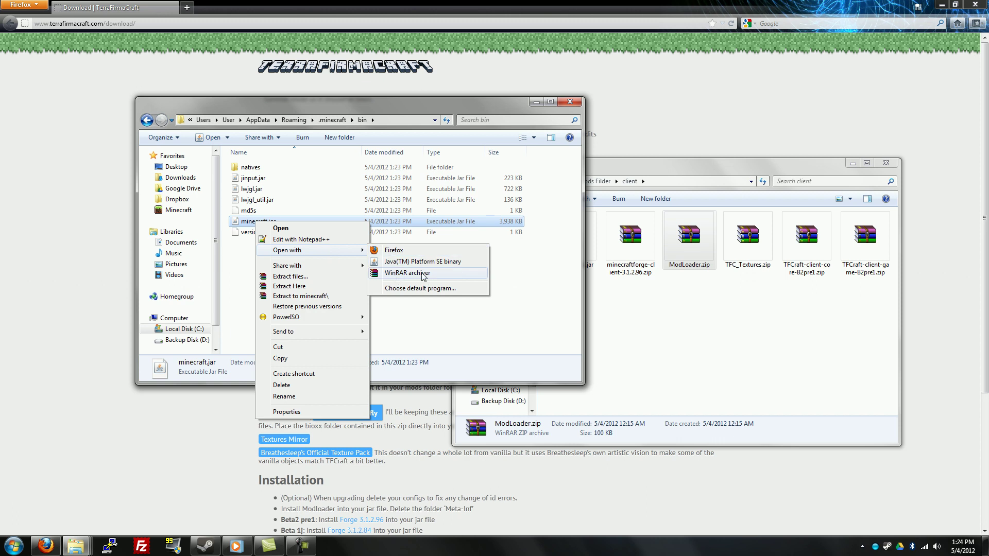
left_click(421, 275)
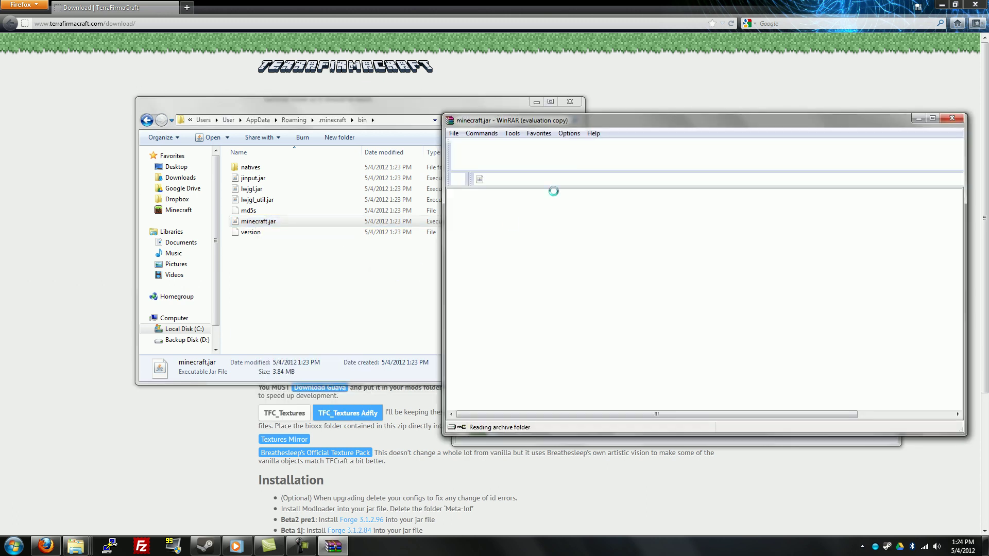
left_click(753, 286)
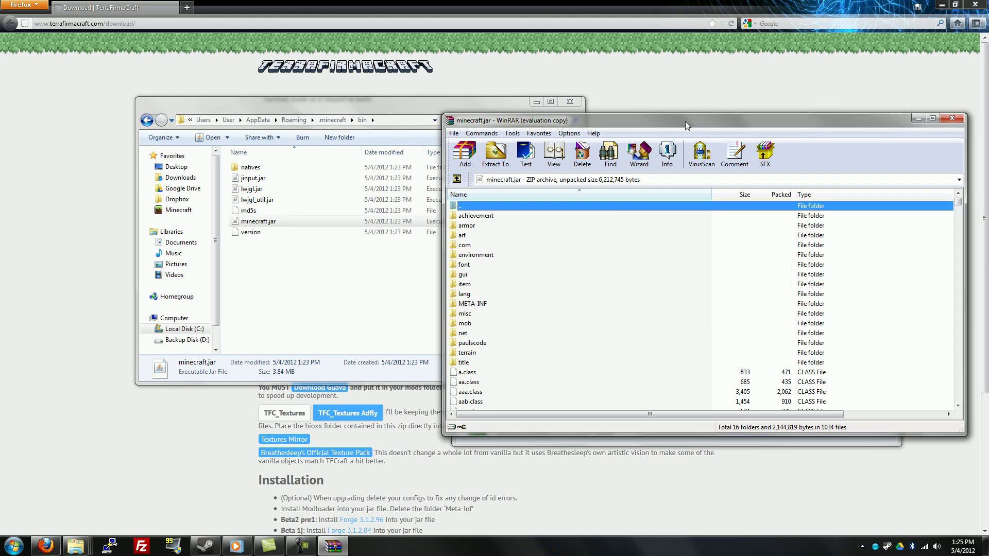
left_click_drag(691, 119, 263, 91)
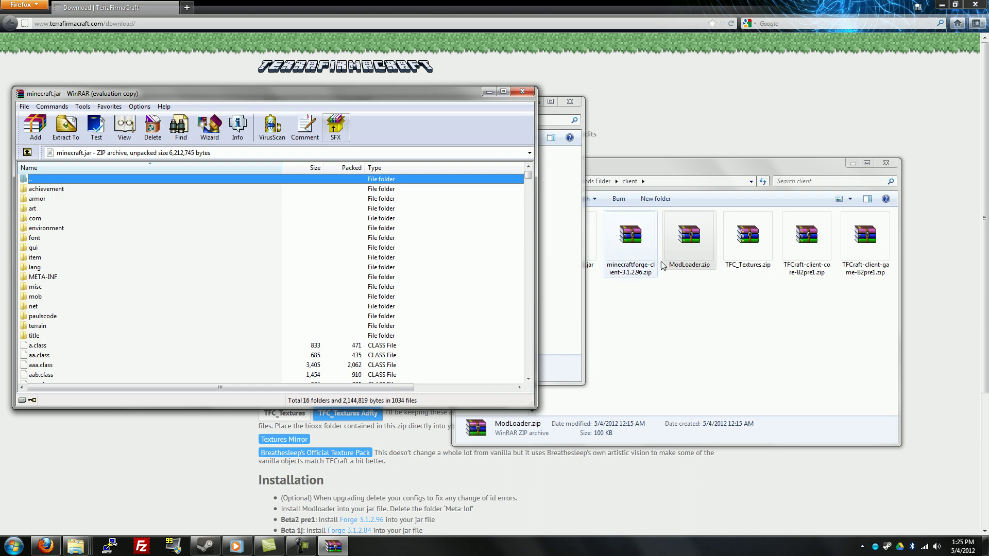
- Open ModLoader.zip with WinRAR archiver, dismiss the license reminder and place the archive window beside minecraft.jar
right_click(688, 238)
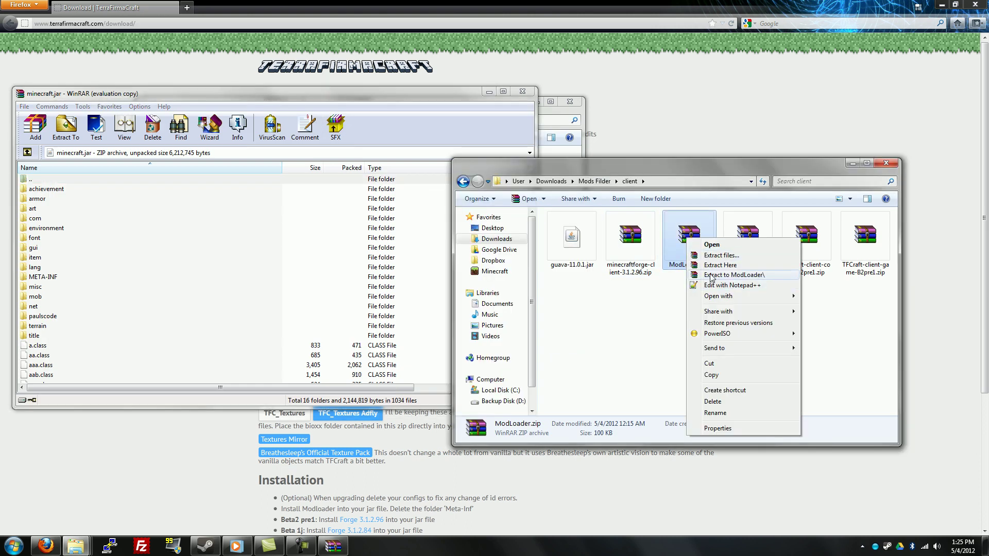
mouse_move(721, 296)
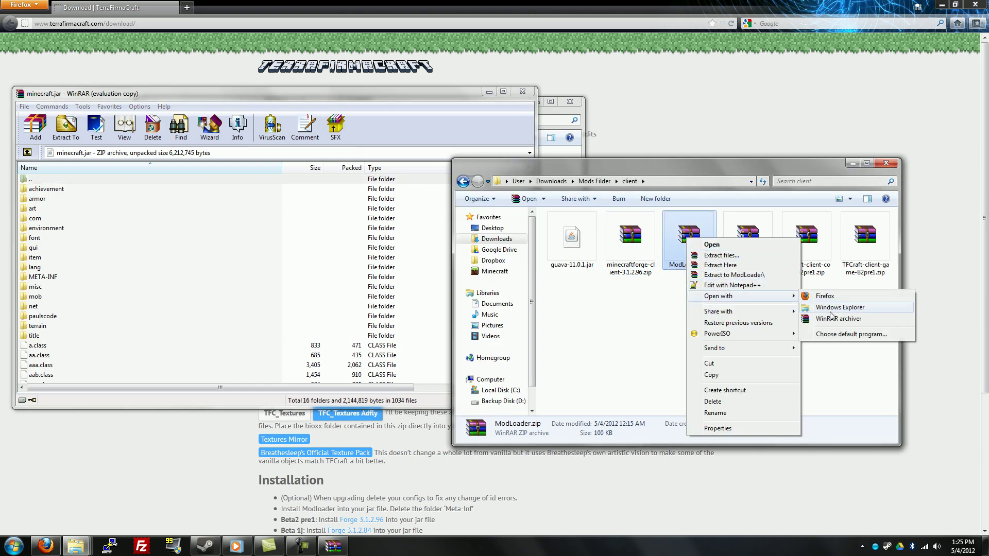
left_click(832, 319)
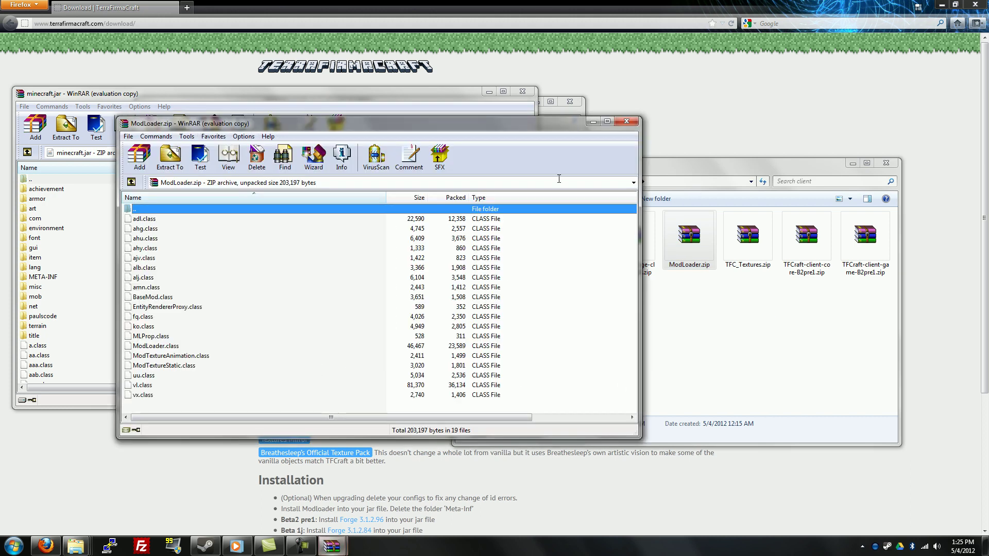
left_click_drag(421, 123, 643, 150)
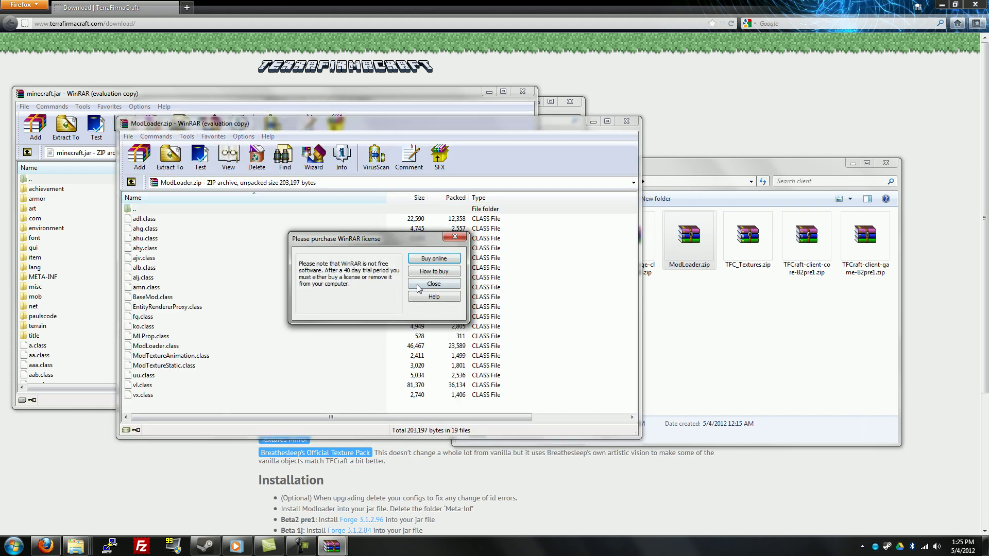
left_click(417, 287)
left_click_drag(493, 128, 787, 167)
- Delete the META-INF folder from the minecraft.jar archive
left_click(326, 114)
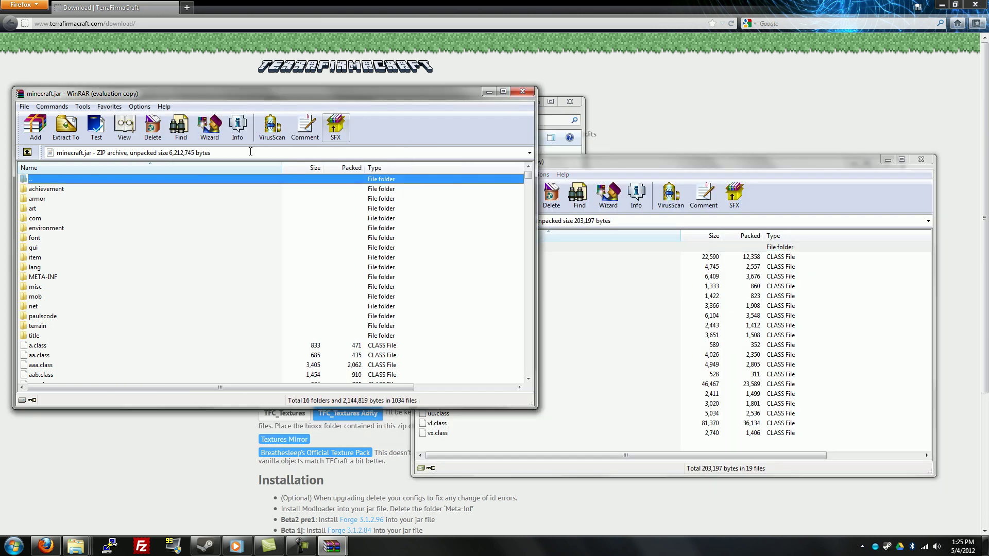
left_click(44, 277)
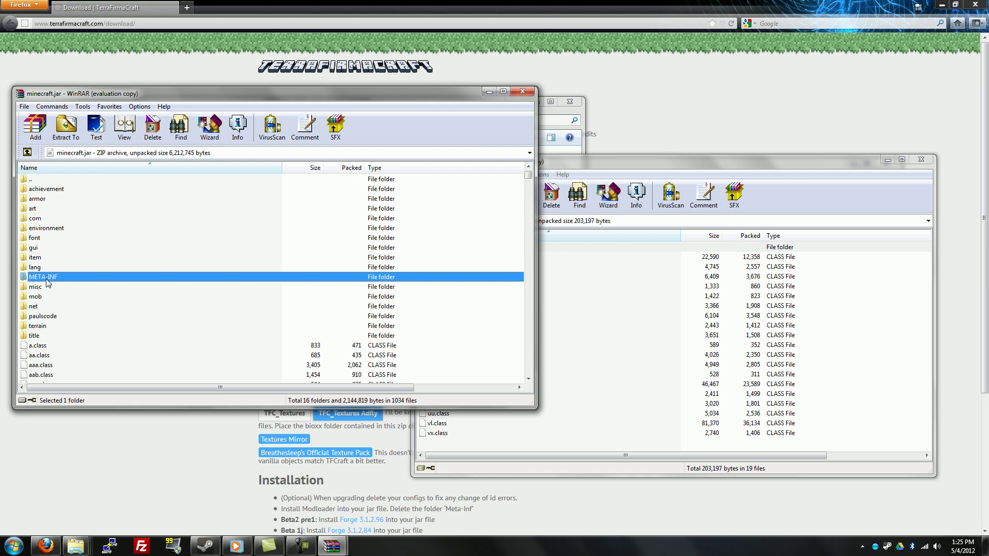
key("Delete")
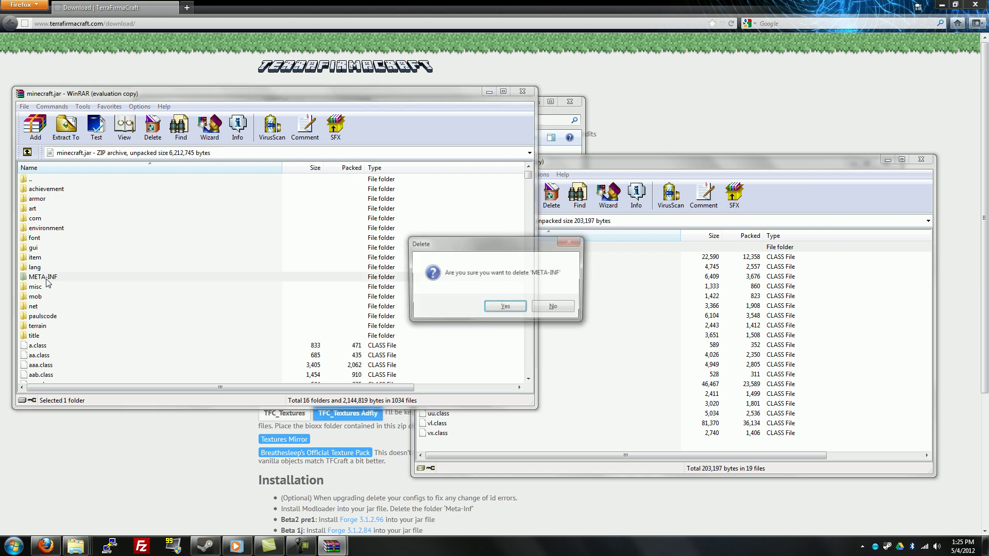
left_click(505, 307)
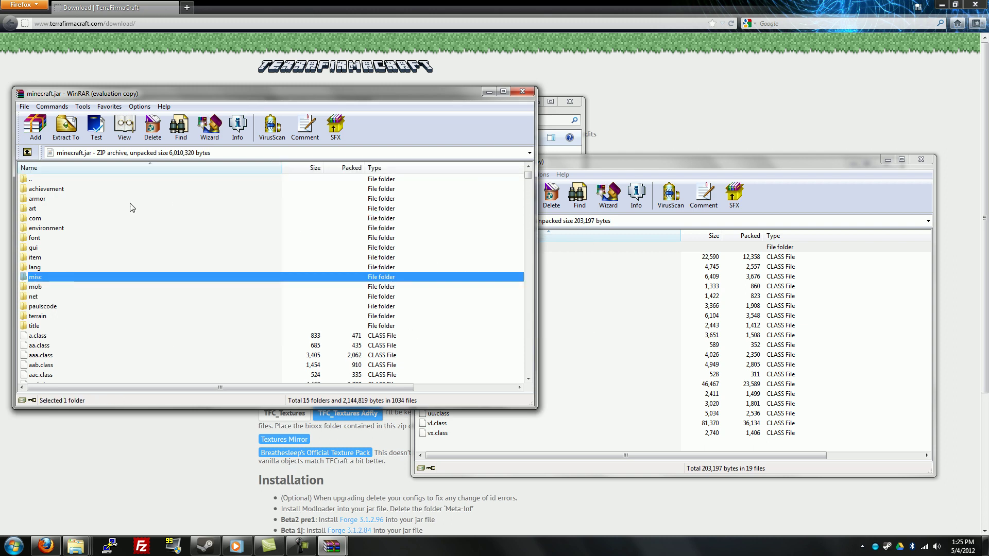
- Add all the class files from ModLoader.zip to the minecraft.jar archive and close ModLoader.zip
left_click(678, 155)
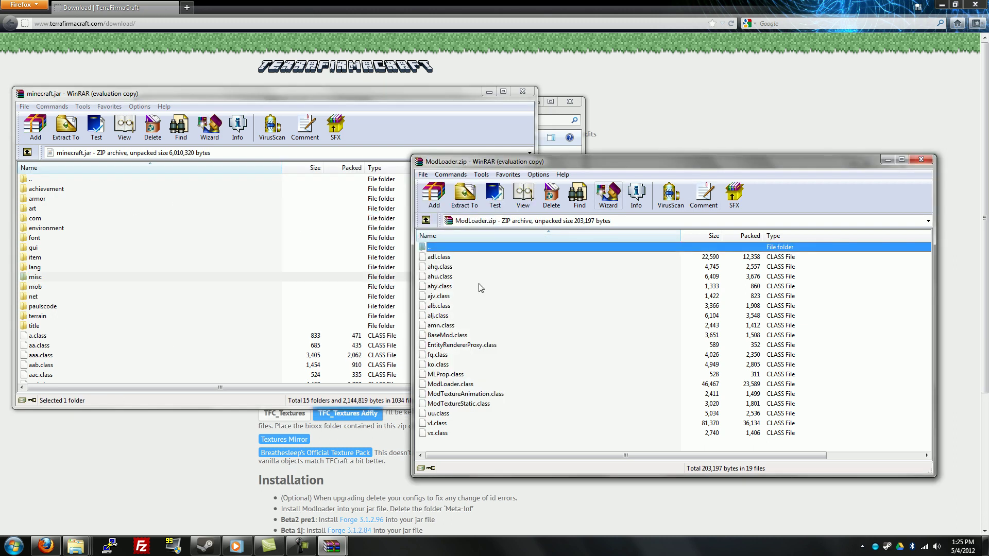
left_click(447, 258)
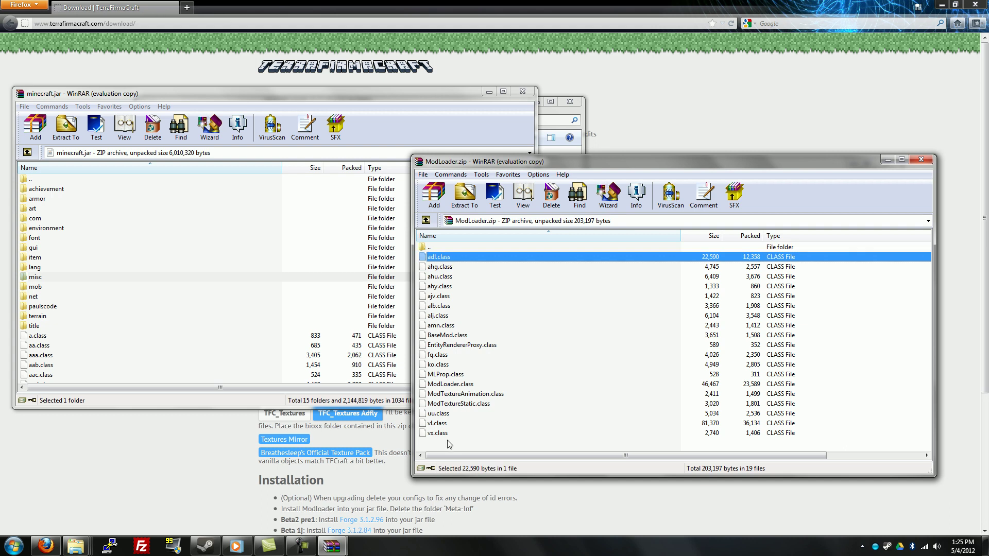
key("ctrl+a")
left_click(470, 431)
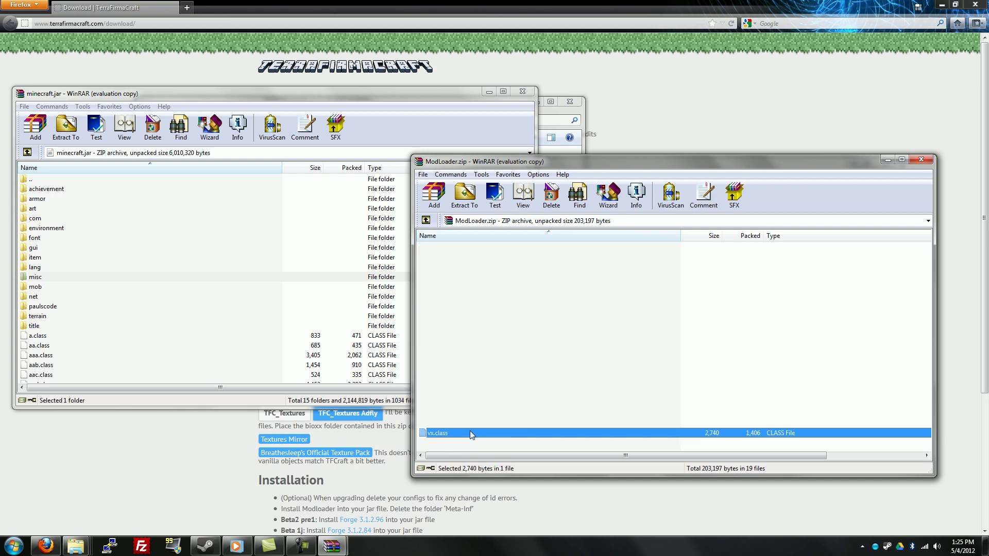
left_click(451, 262, "shift")
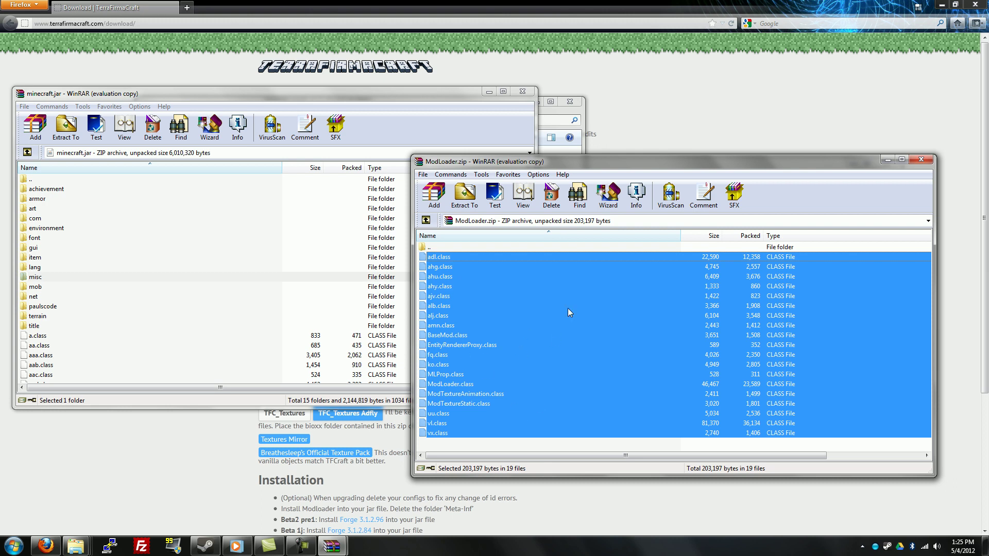
left_click_drag(549, 356, 174, 343)
left_click(274, 337)
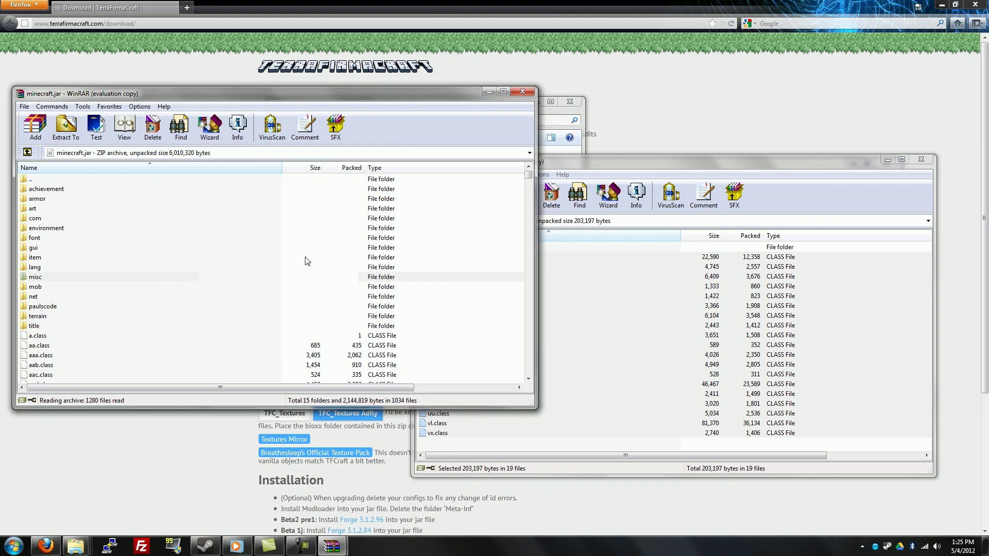
left_click(908, 169)
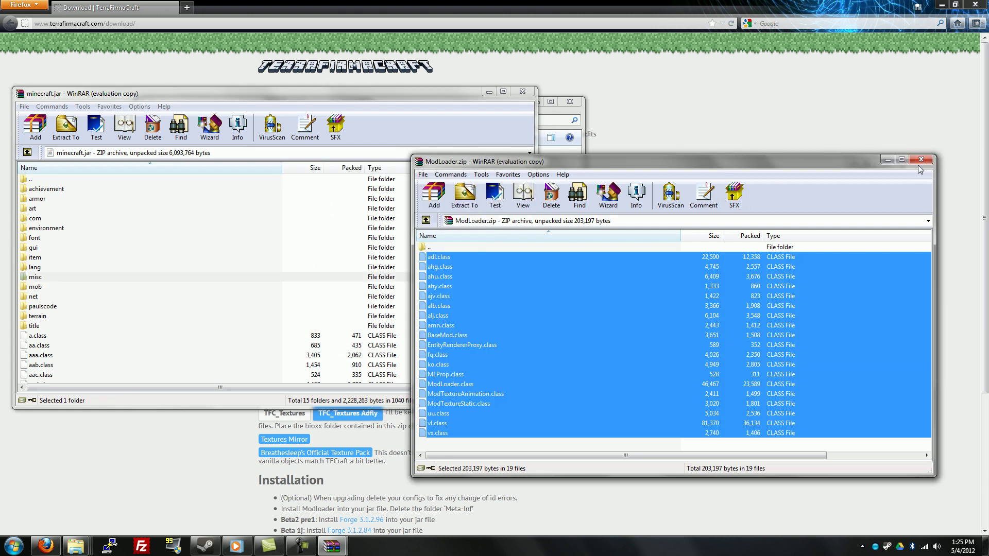
left_click(923, 161)
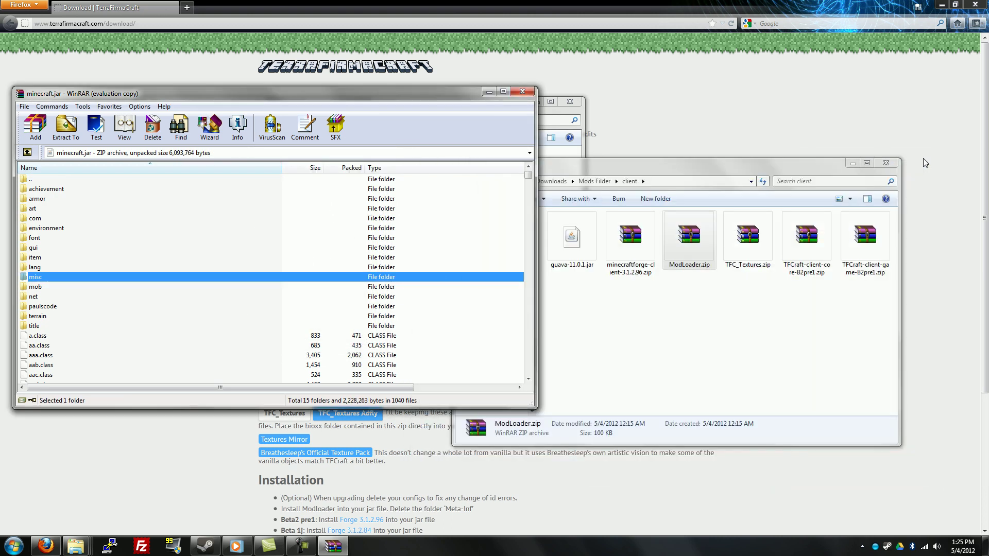
- Open minecraftforge-client-3.1.2.96.zip from the client folder with WinRAR archiver and dismiss the license reminder
left_click(721, 294)
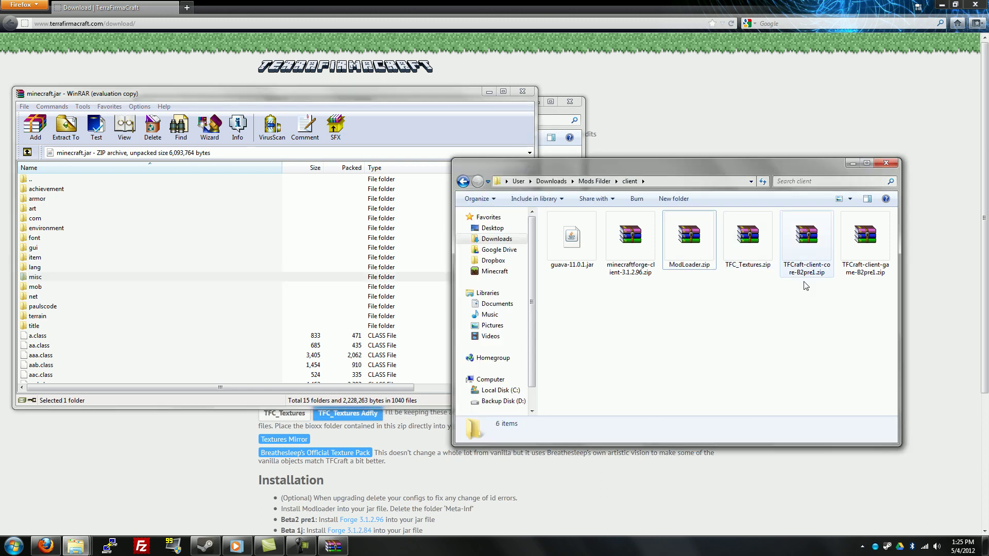
left_click(631, 252)
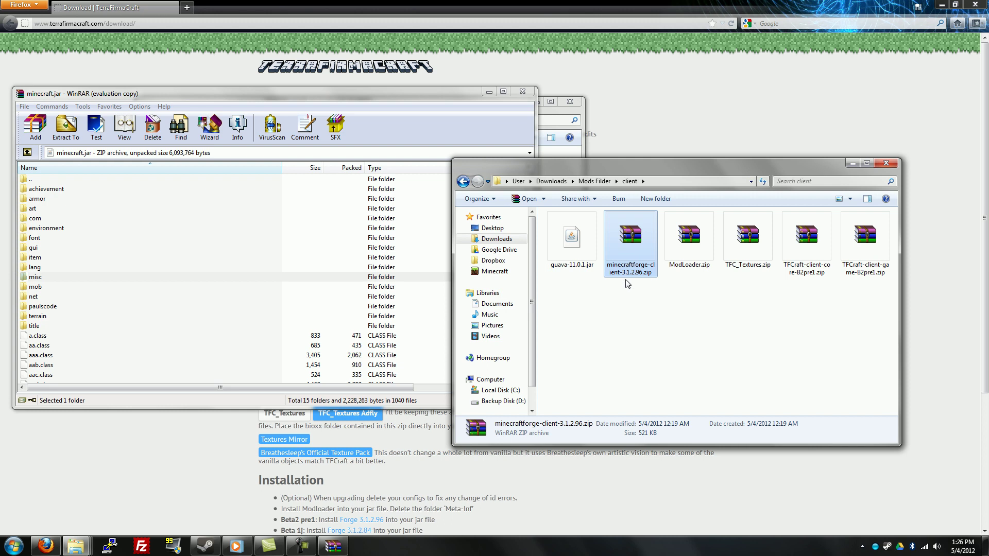
right_click(623, 243)
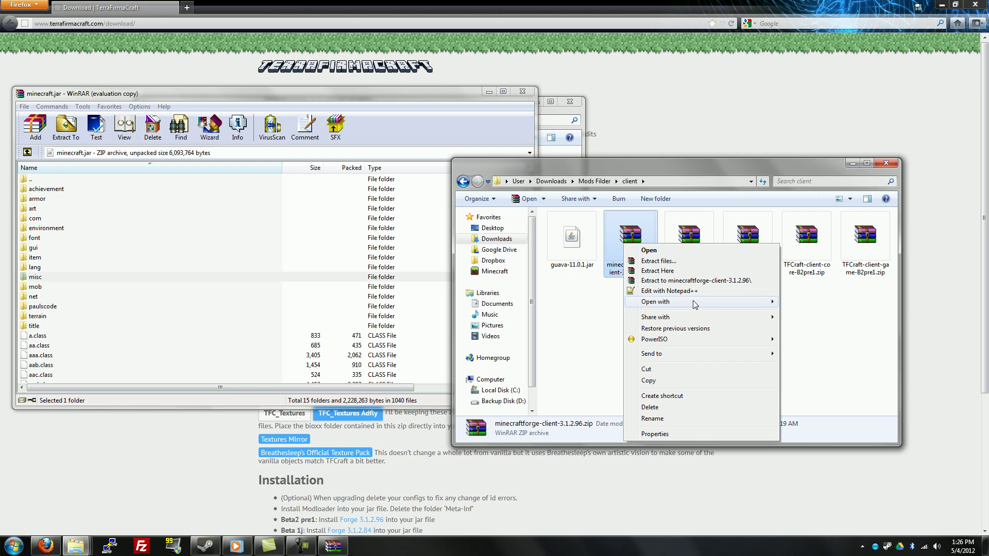
mouse_move(695, 304)
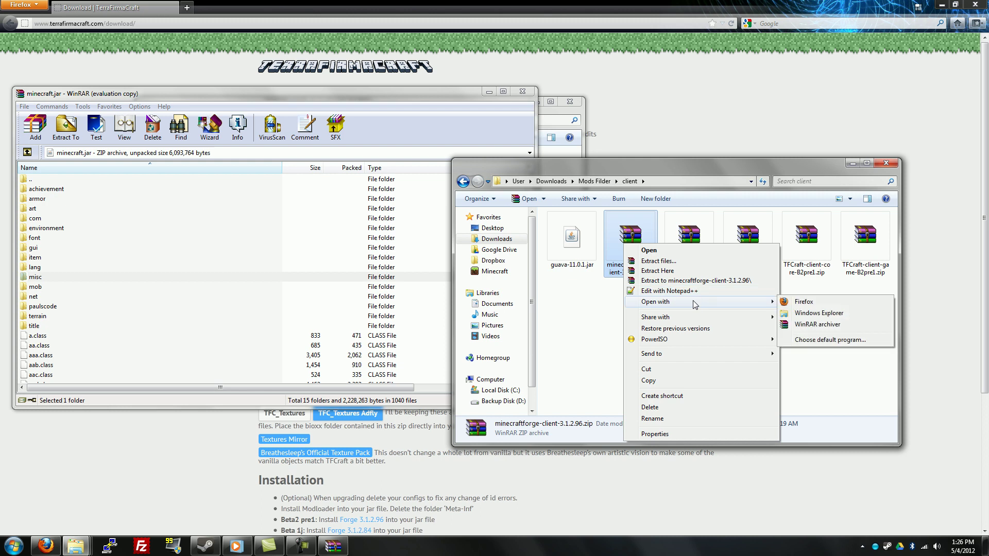
left_click(635, 281)
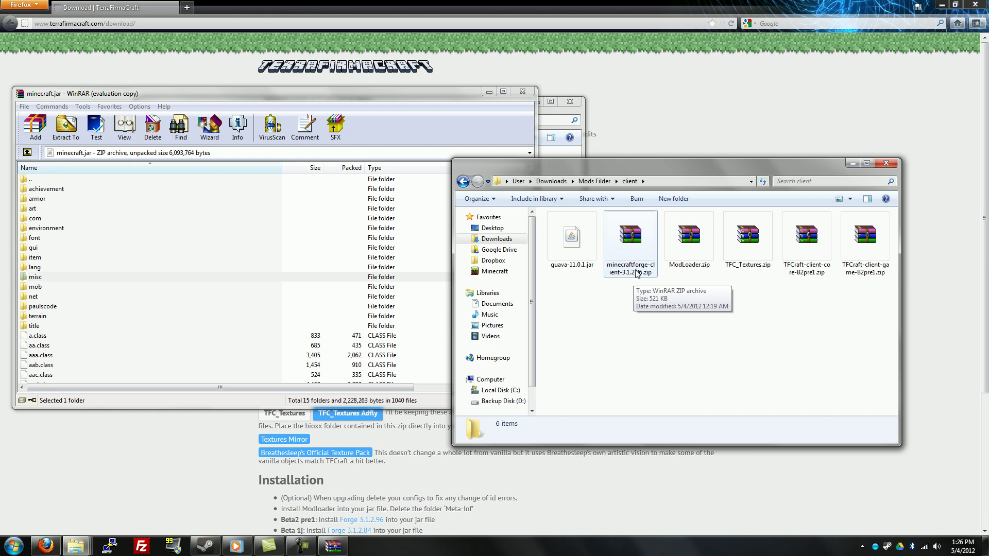
right_click(636, 269)
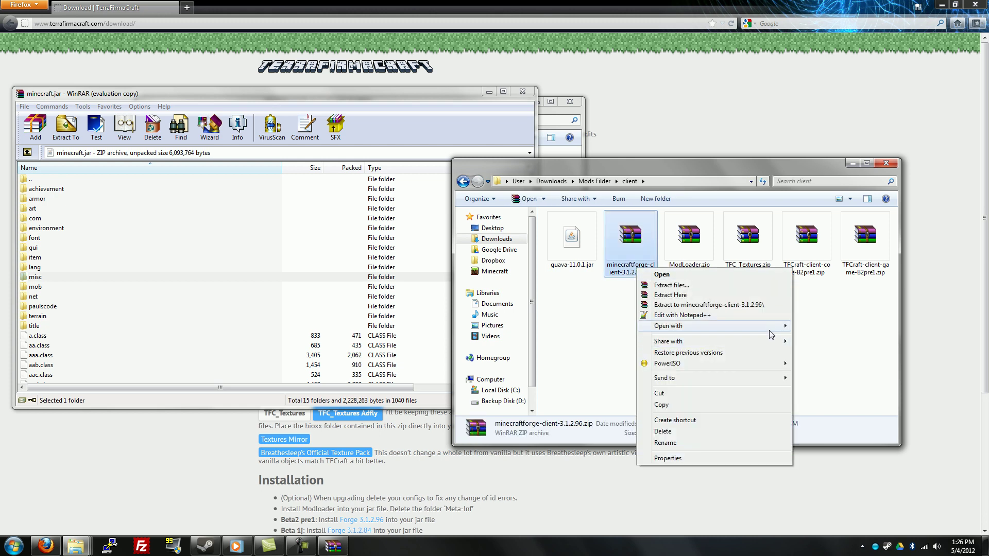
key("Escape")
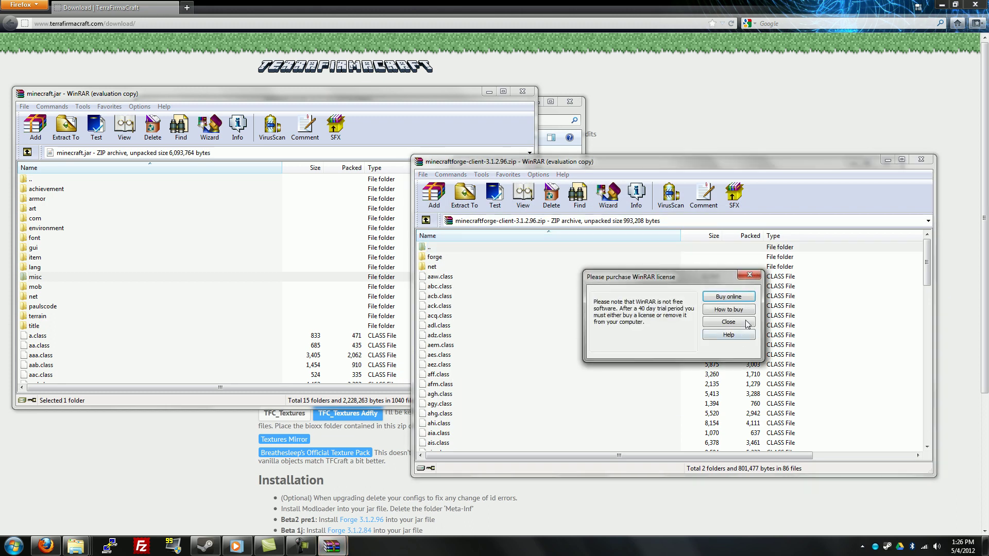
left_click(741, 323)
- Add all folders and files of the Minecraft Forge archive to minecraft.jar and close the Forge archive
key("ctrl+a")
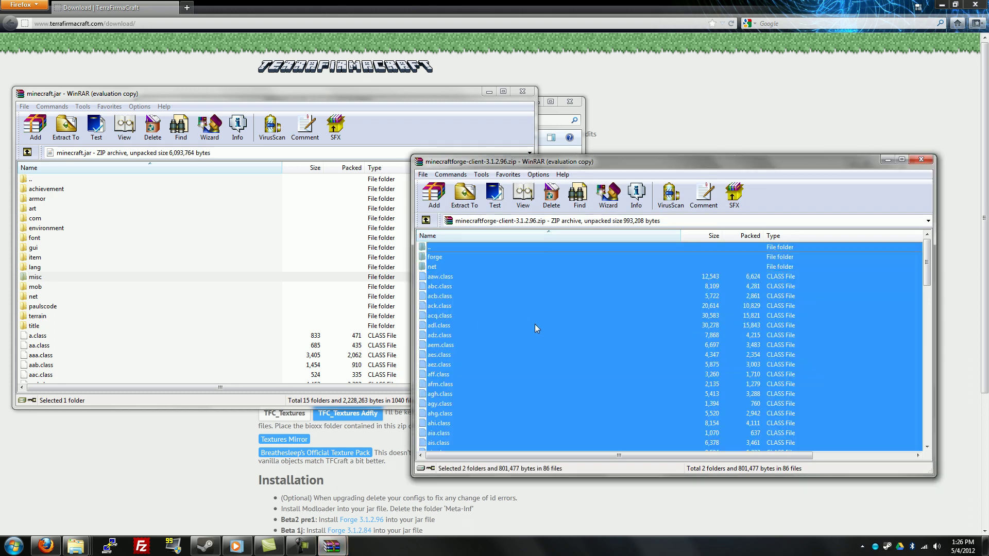
left_click_drag(384, 312, 153, 360)
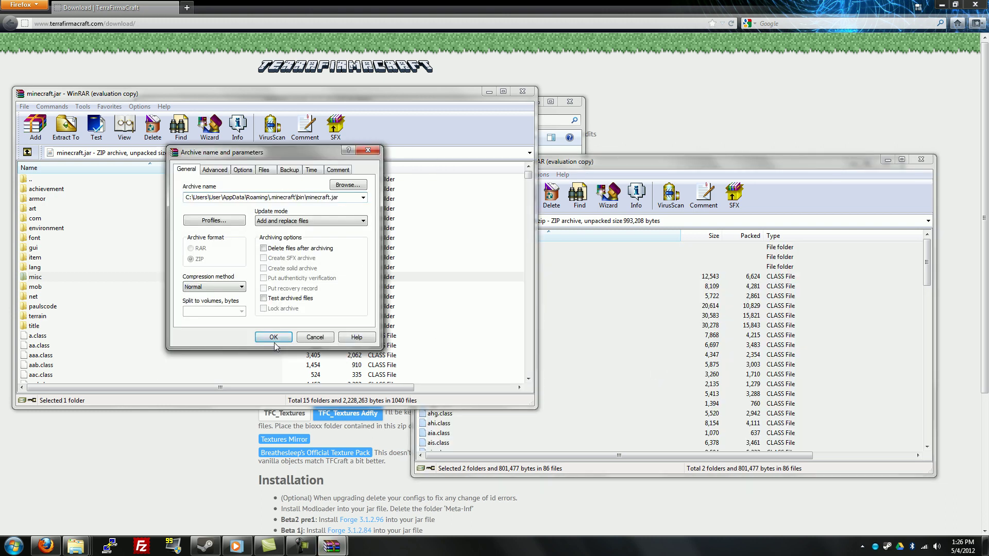
left_click(273, 338)
left_click(921, 159)
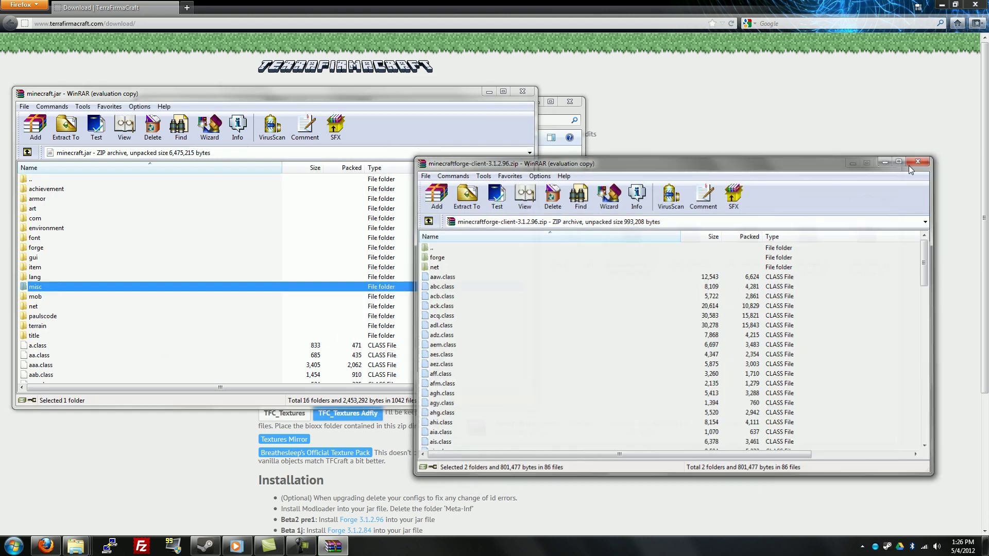
- Open TFC_Textures.zip with WinRAR archiver, dismiss the license reminder and place its window beside minecraft.jar
left_click(645, 335)
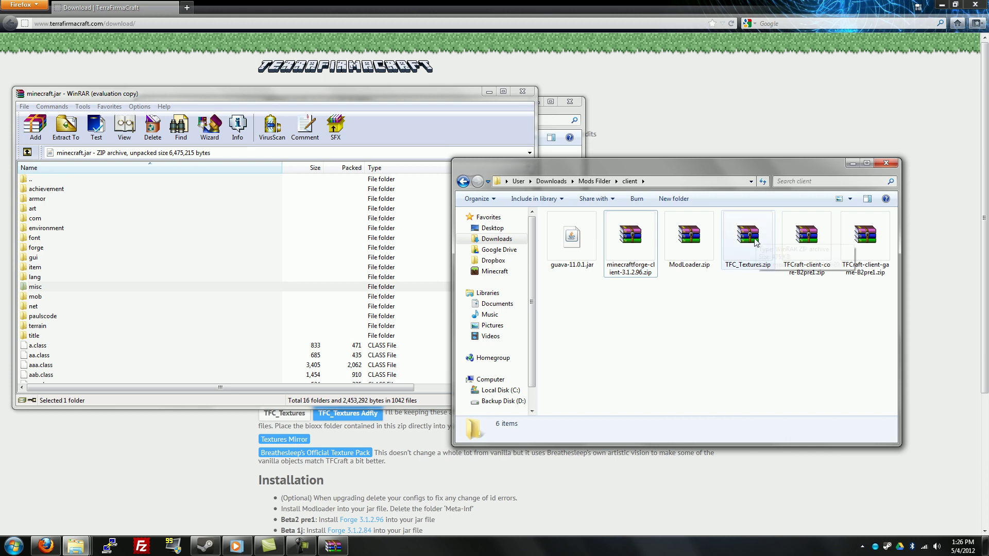
left_click(741, 249)
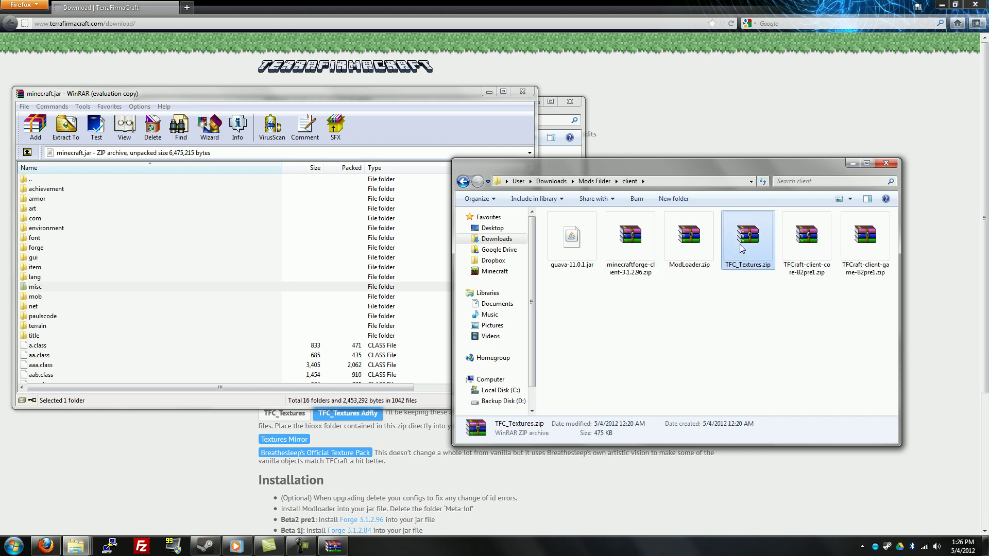
right_click(745, 257)
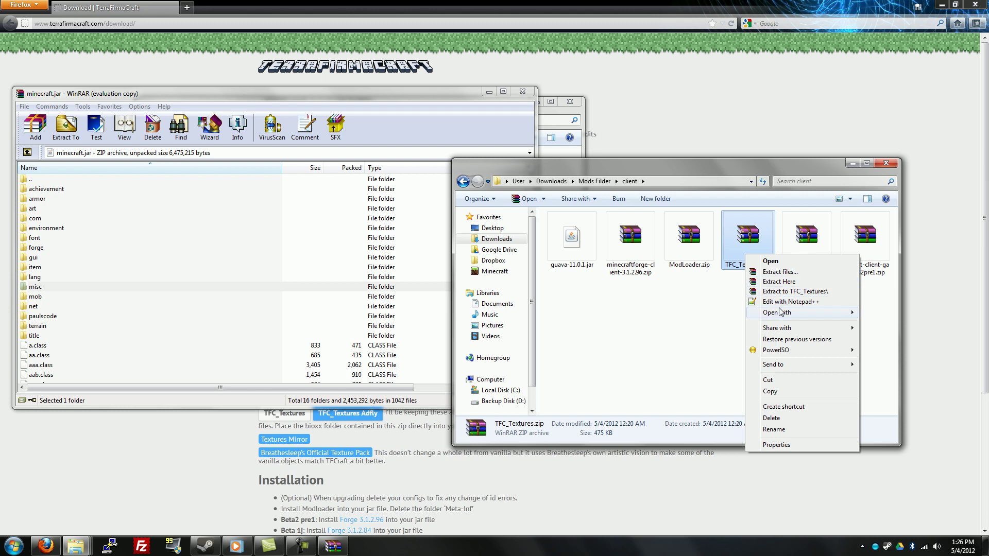
mouse_move(785, 313)
left_click(884, 336)
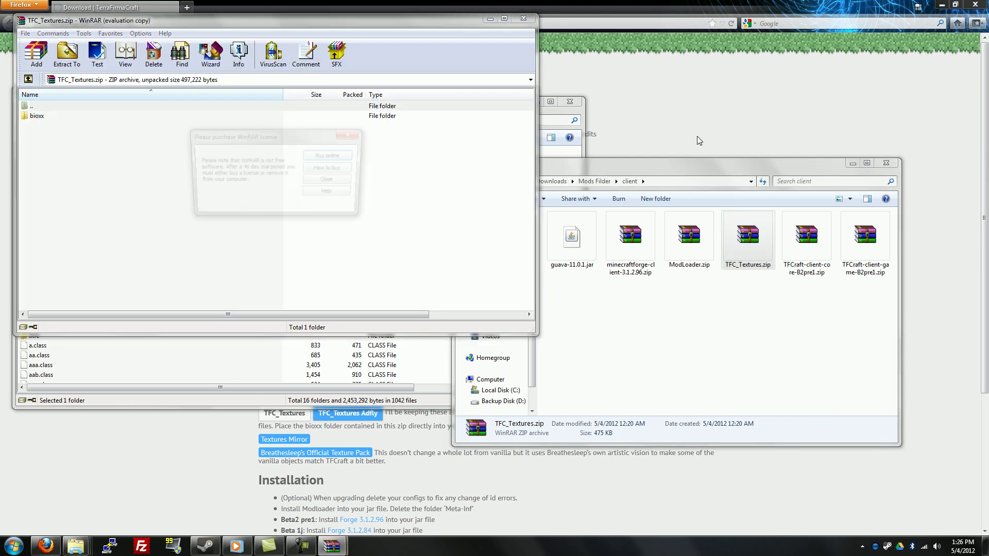
left_click(319, 185)
left_click_drag(257, 29, 657, 145)
- Add the bioxx folder from TFC_Textures.zip to minecraft.jar and close the textures archive
left_click_drag(449, 238, 86, 370)
left_click(268, 337)
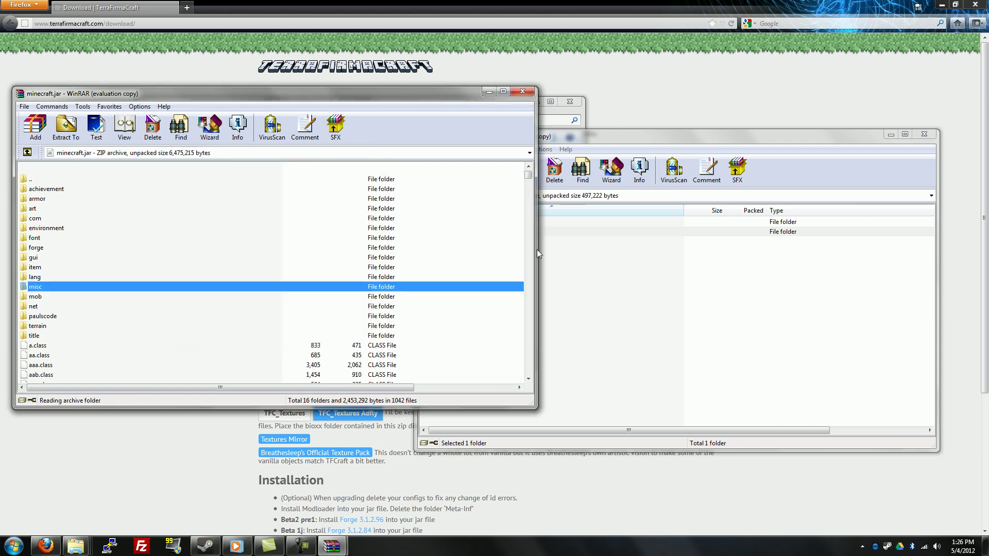
left_click(680, 135)
left_click(888, 156)
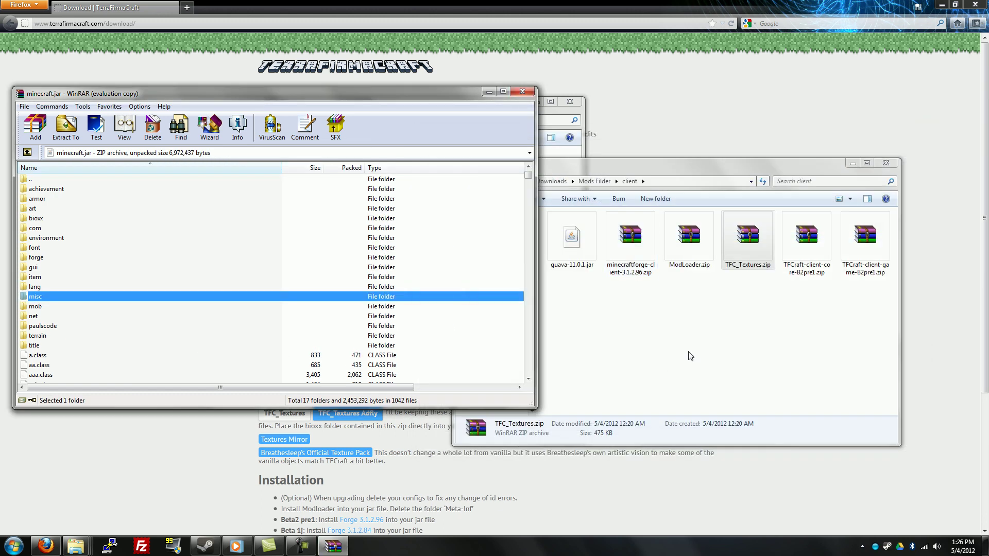
- Open TFCraft-client-core-B2pre1.zip from the client folder in WinRAR and dismiss the license reminder
left_click(667, 365)
left_click(748, 239)
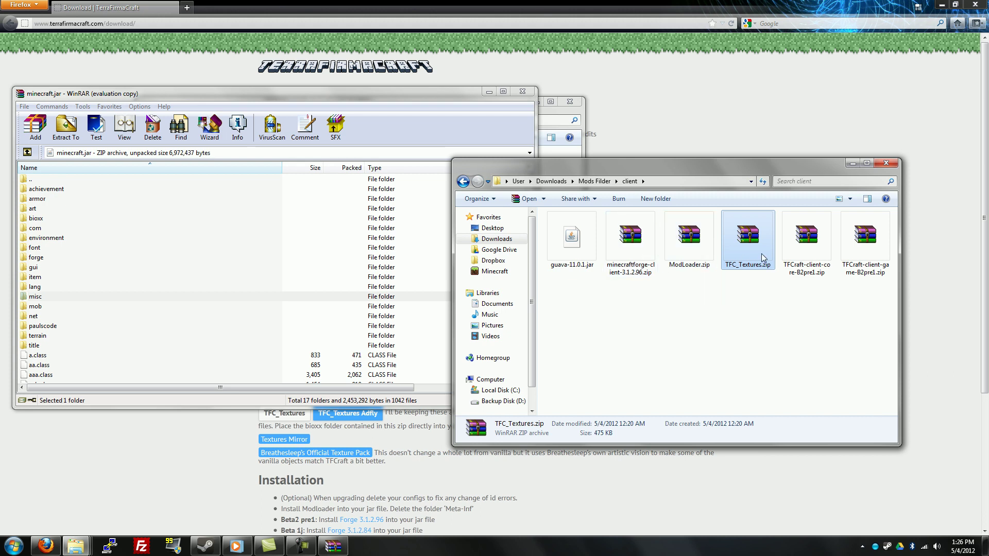
left_click(809, 266)
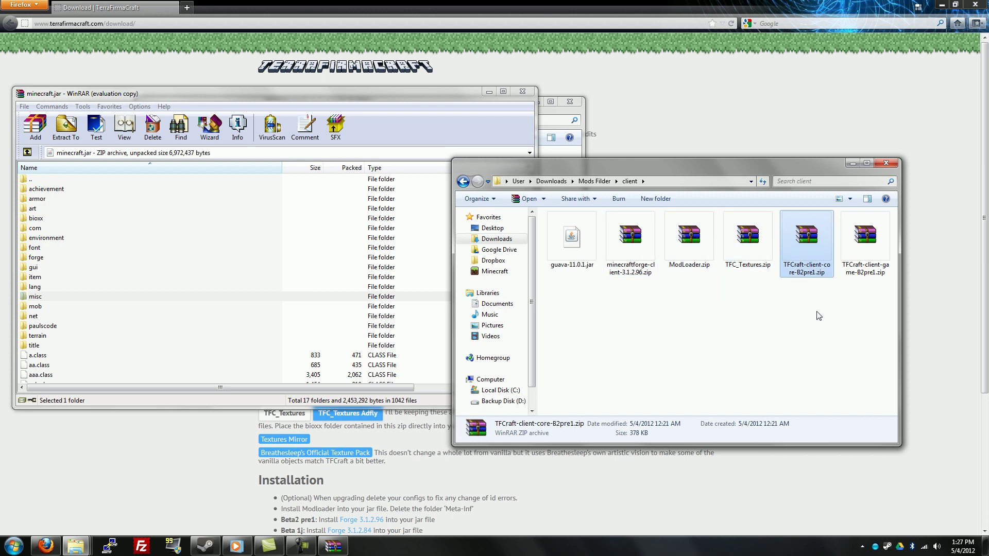
double_click(815, 274)
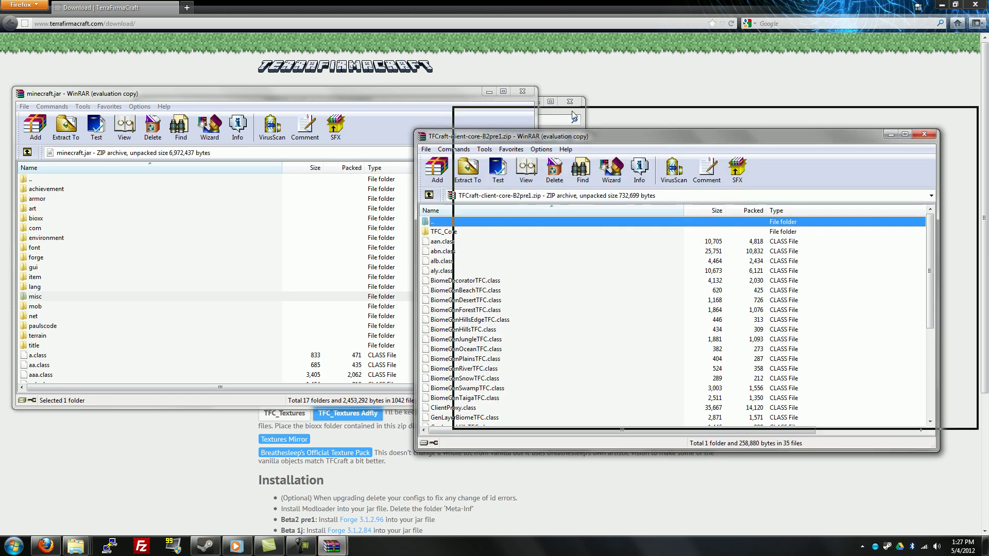
left_click(714, 299)
- Add all contents of TFCraft-client-core-B2pre1.zip, including the TFC_Core folder, to minecraft.jar and close both archives
left_click(468, 230)
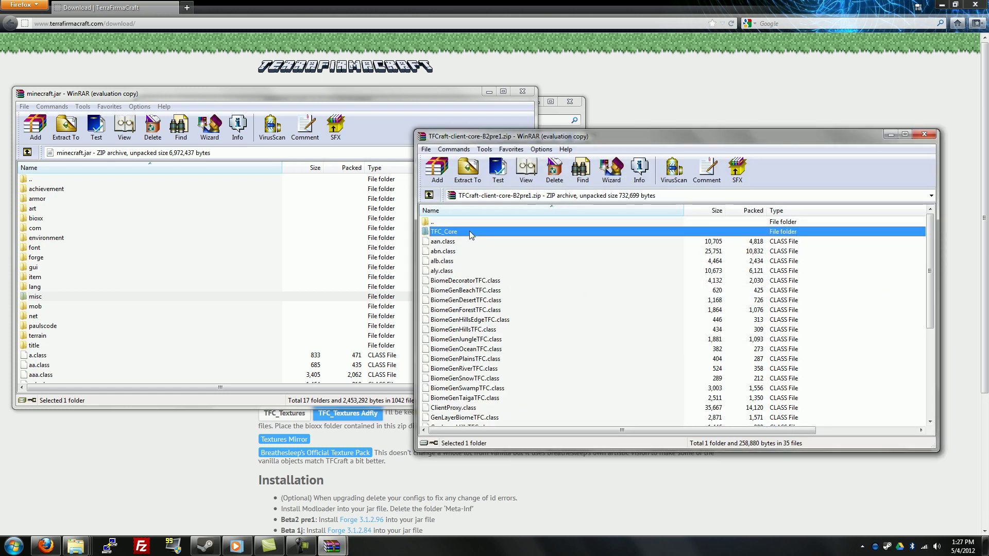
key("ctrl+a")
left_click_drag(527, 304, 202, 372)
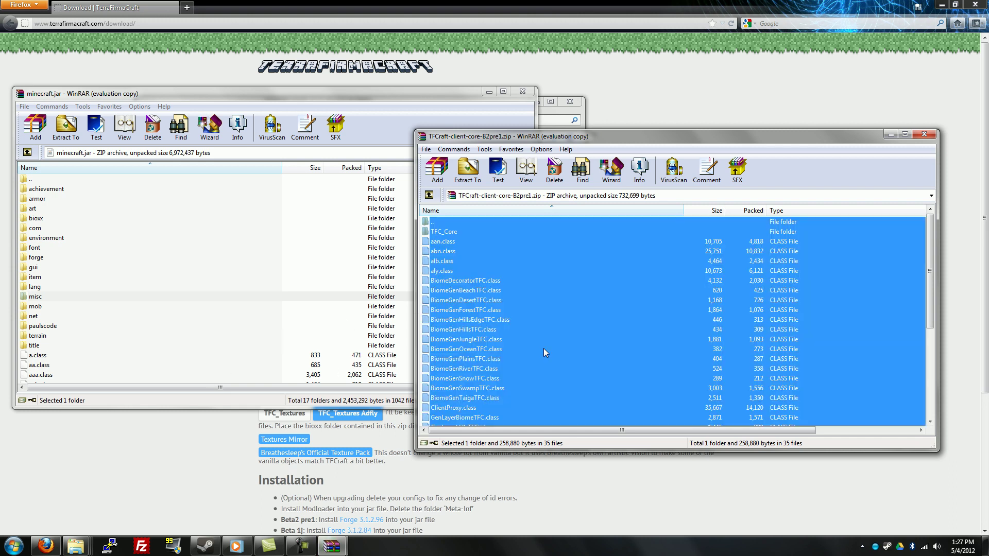
left_click(273, 337)
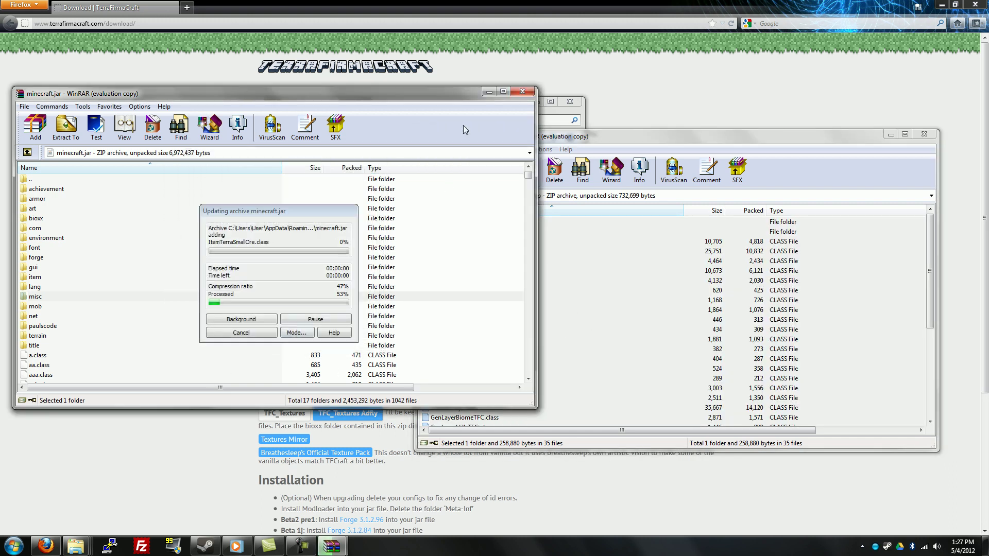
left_click(523, 93)
left_click(925, 134)
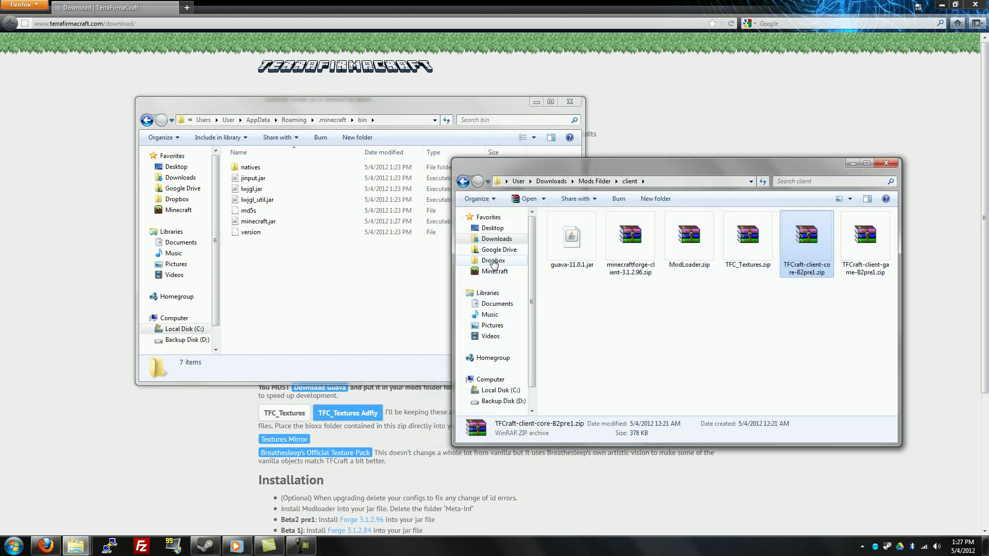
- Go up from bin to the .minecraft folder and create a new folder there named mods
left_click(262, 267)
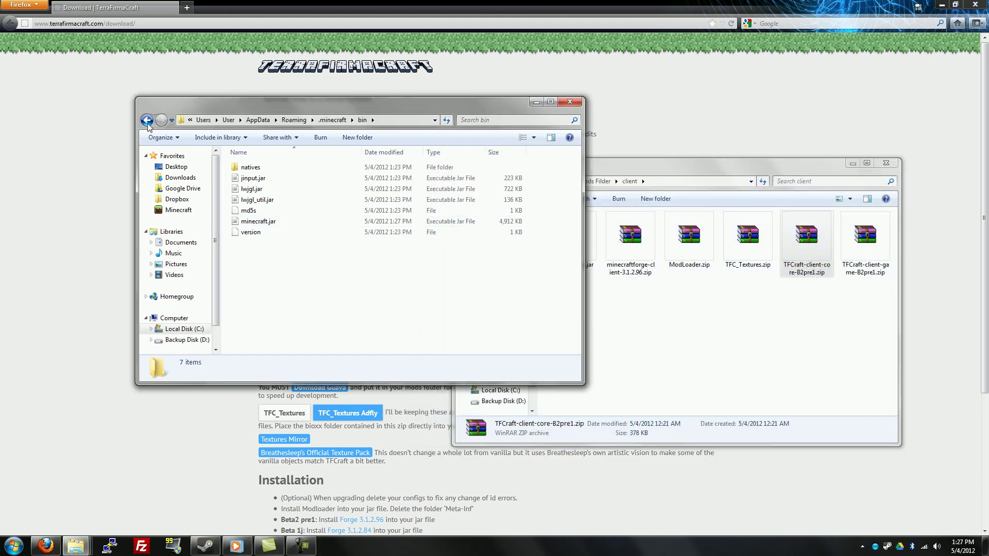
key("BackSpace")
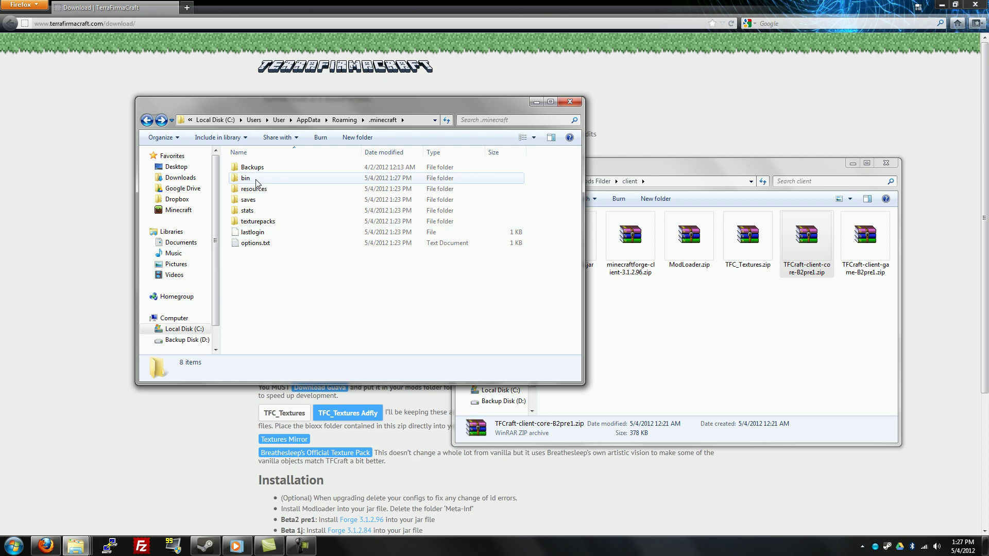
left_click_drag(265, 272, 251, 180)
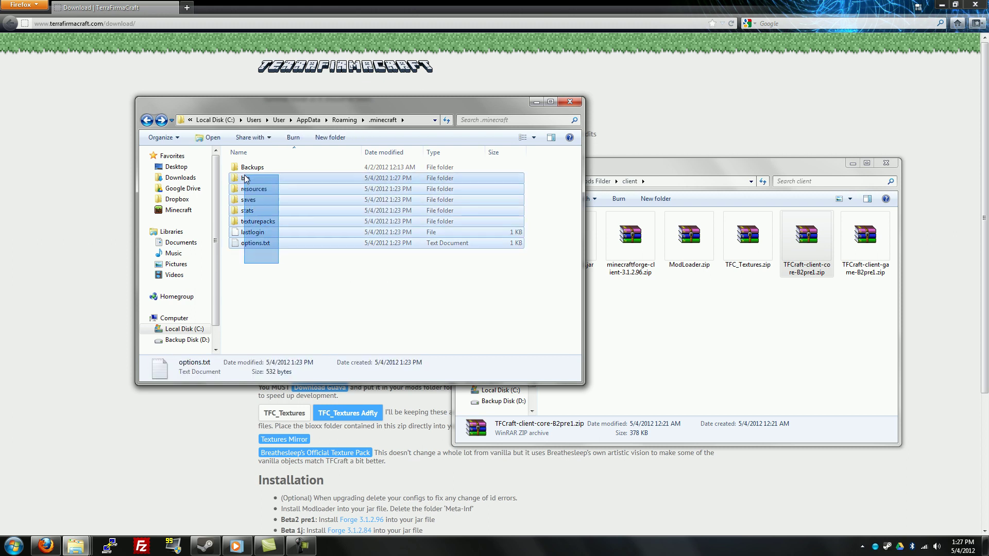
left_click(266, 272)
right_click(266, 272)
mouse_move(372, 400)
left_click(413, 398)
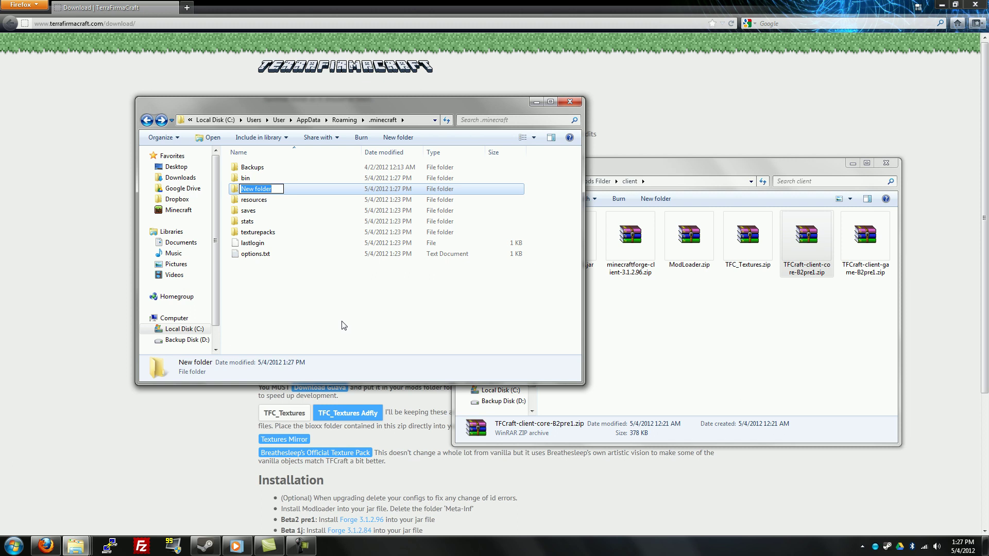
type("mods")
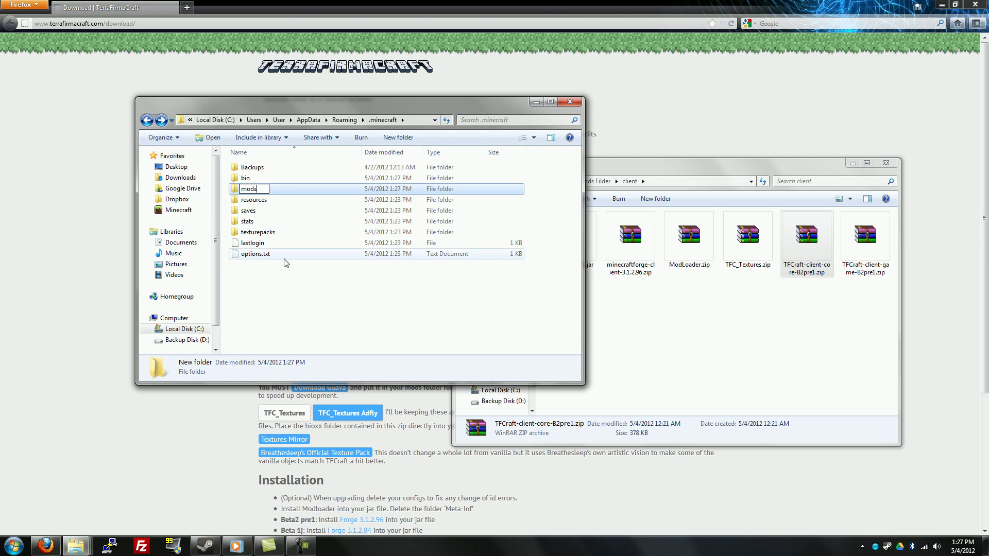
key("Return")
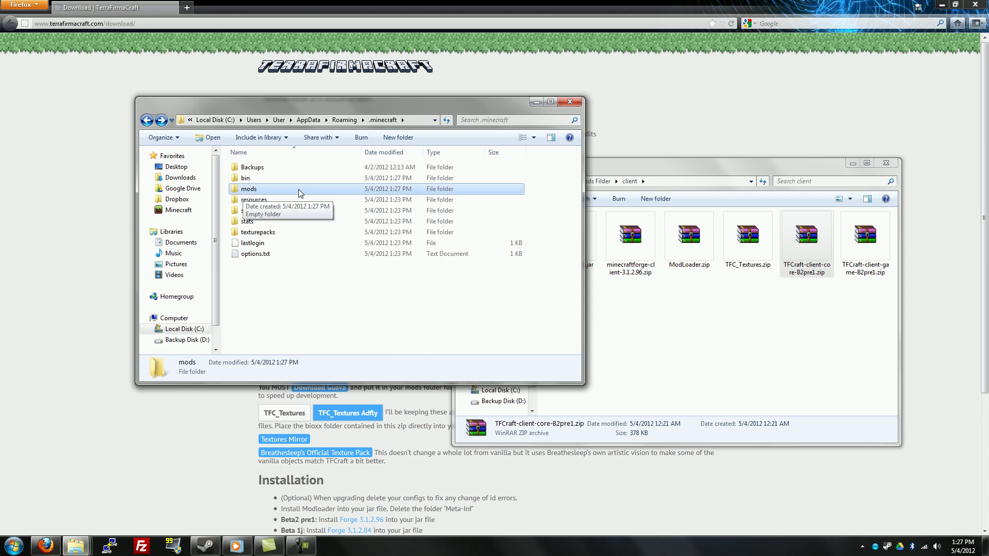
- Open the mods folder and copy guava-11.0.1.jar from the client folder into it
double_click(267, 194)
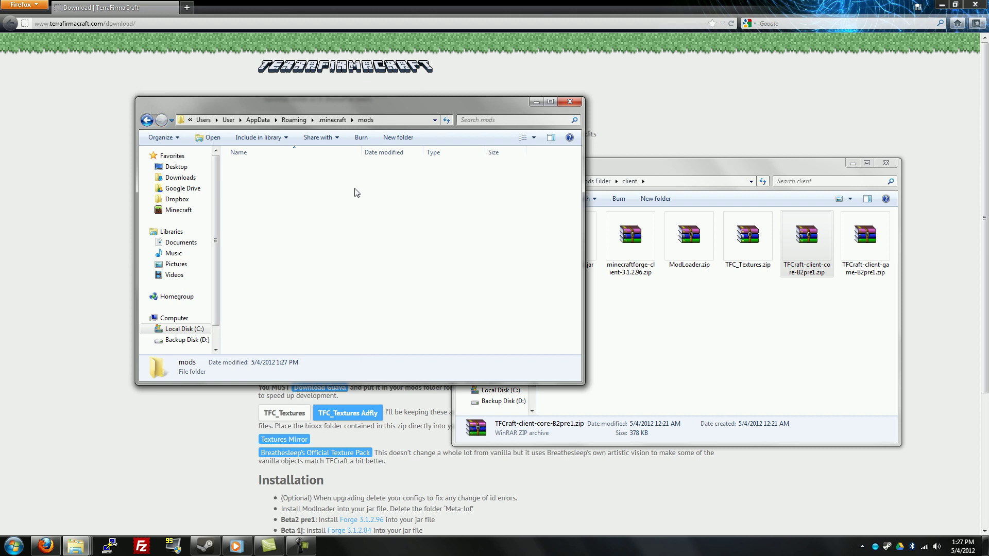
left_click_drag(354, 99, 258, 86)
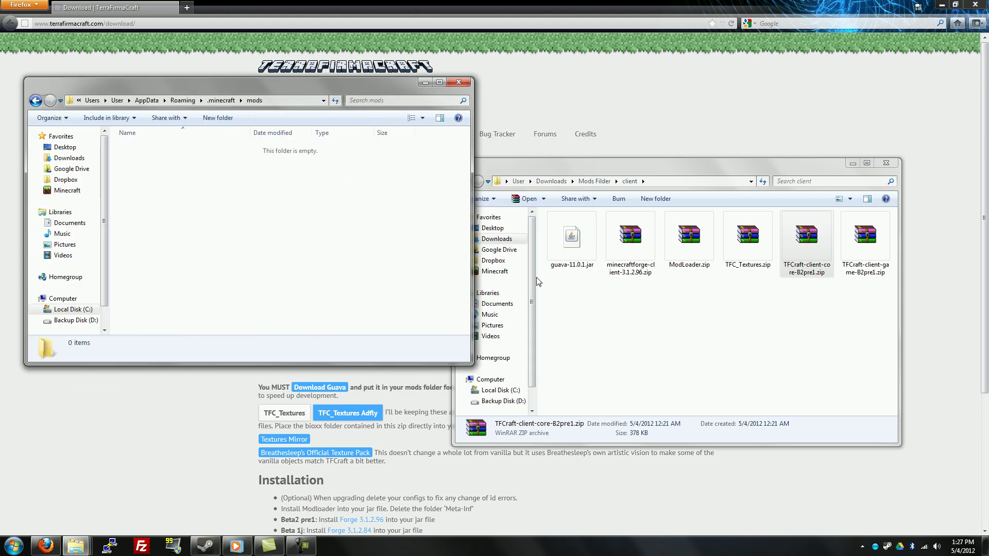
left_click(583, 251)
right_click(583, 253)
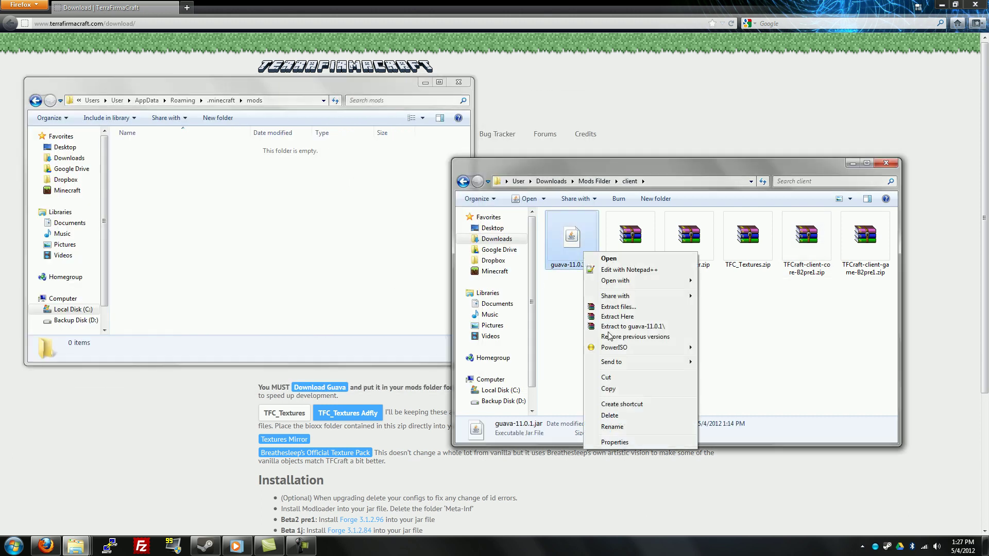
left_click(608, 389)
left_click(203, 194)
right_click(203, 194)
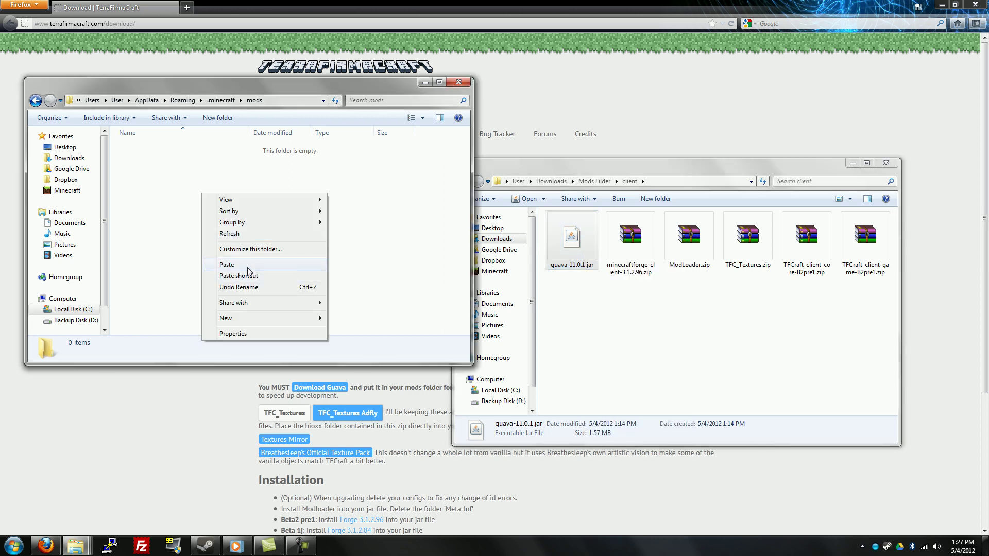
left_click(249, 271)
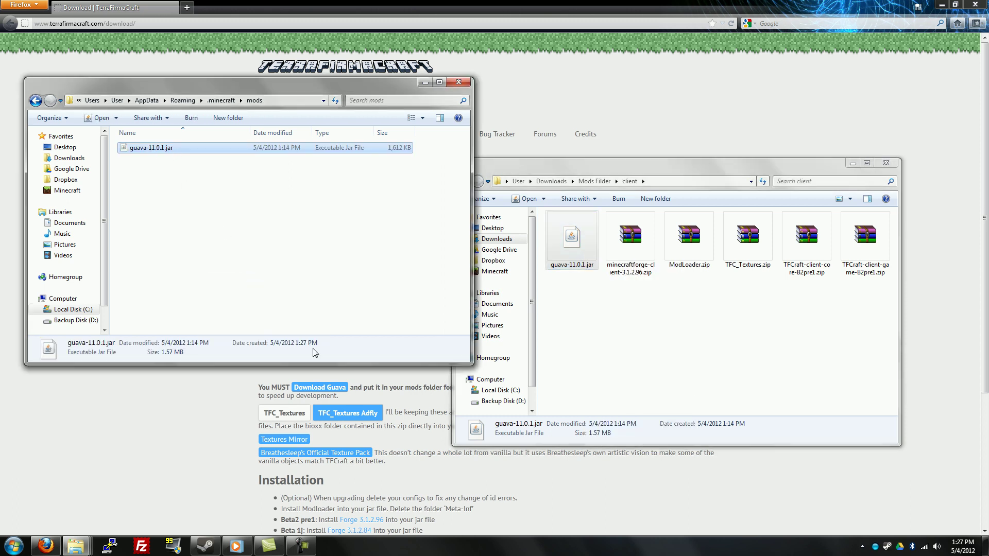
- Copy TFCraft-client-game-B2pre1.zip from the client folder into the mods folder, keeping both folder windows side by side
left_click(865, 238)
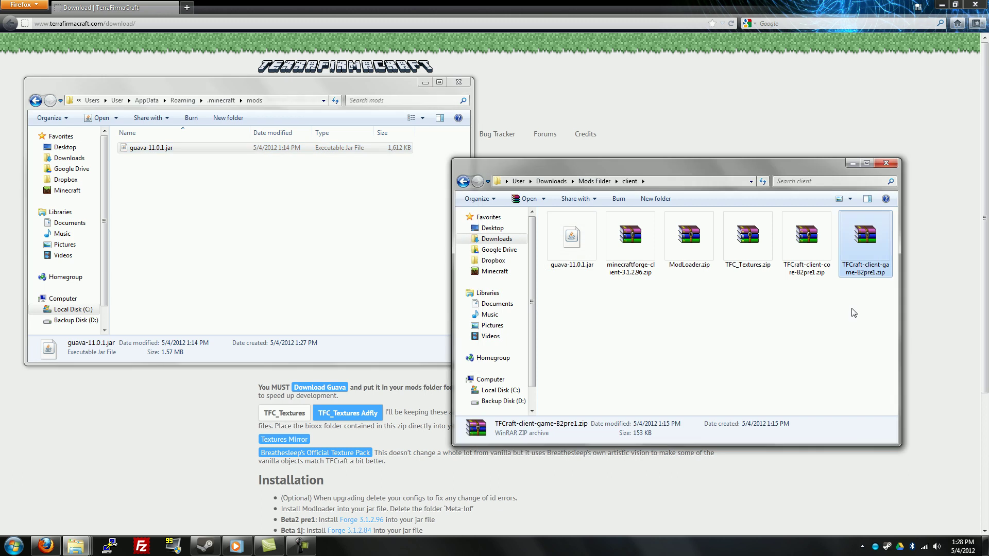
left_click_drag(774, 172, 818, 97)
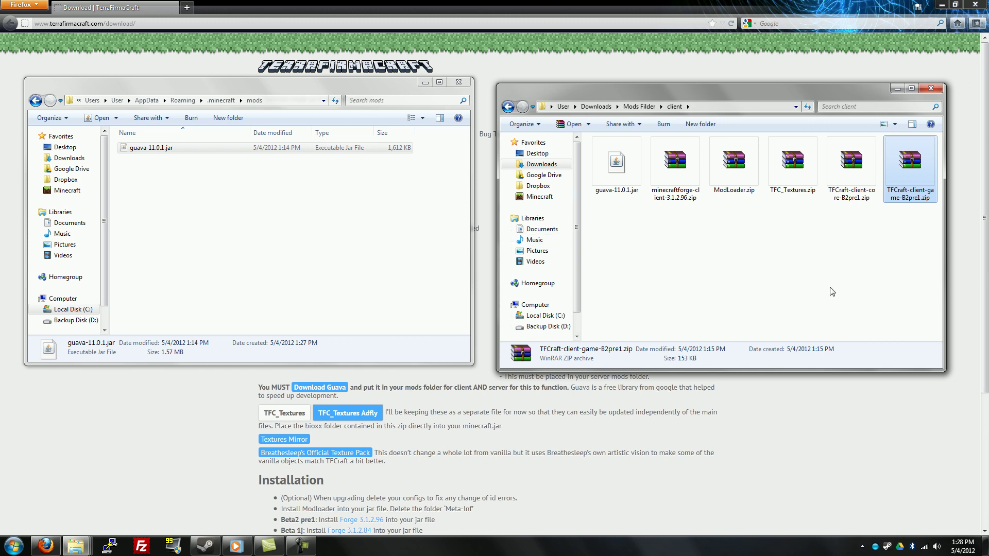
right_click(918, 170)
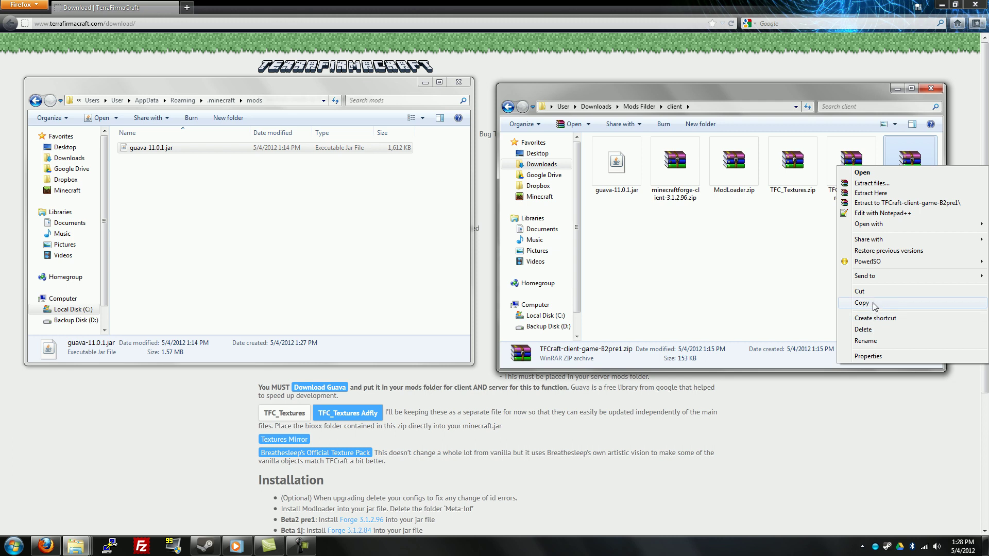
left_click(876, 303)
left_click(172, 199)
right_click(169, 192)
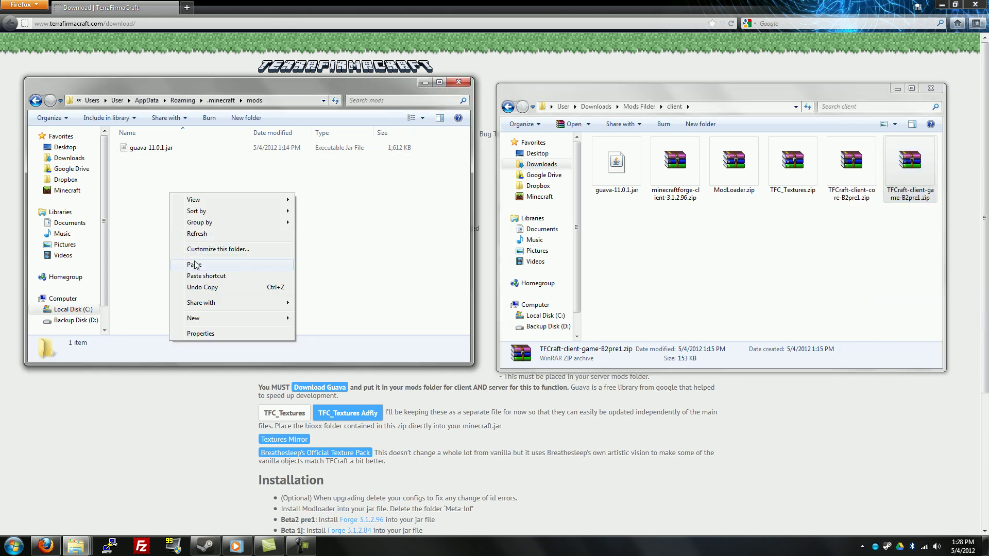
left_click(195, 264)
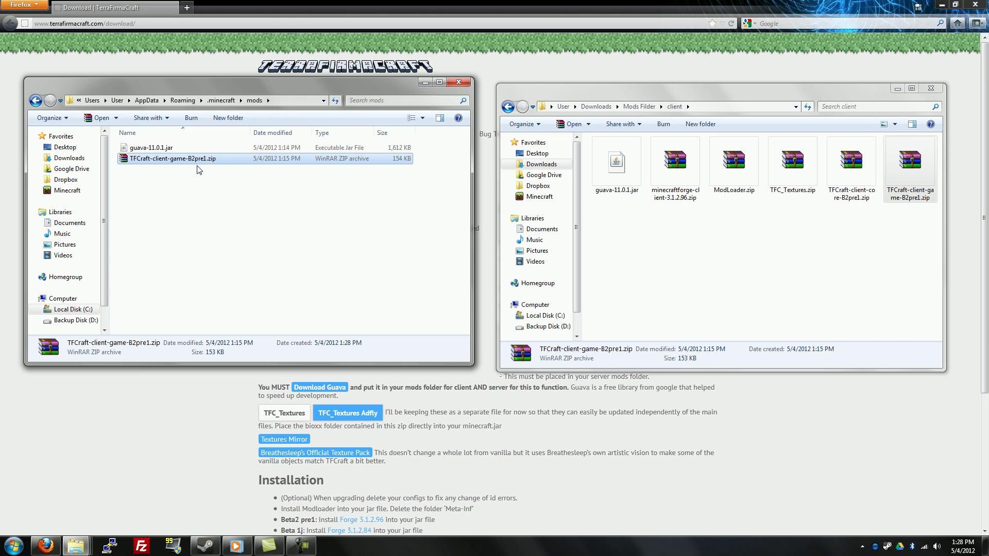
- Launch Minecraft.exe from the Minecraft favorites folder, enter the account password and log in
left_click(35, 100)
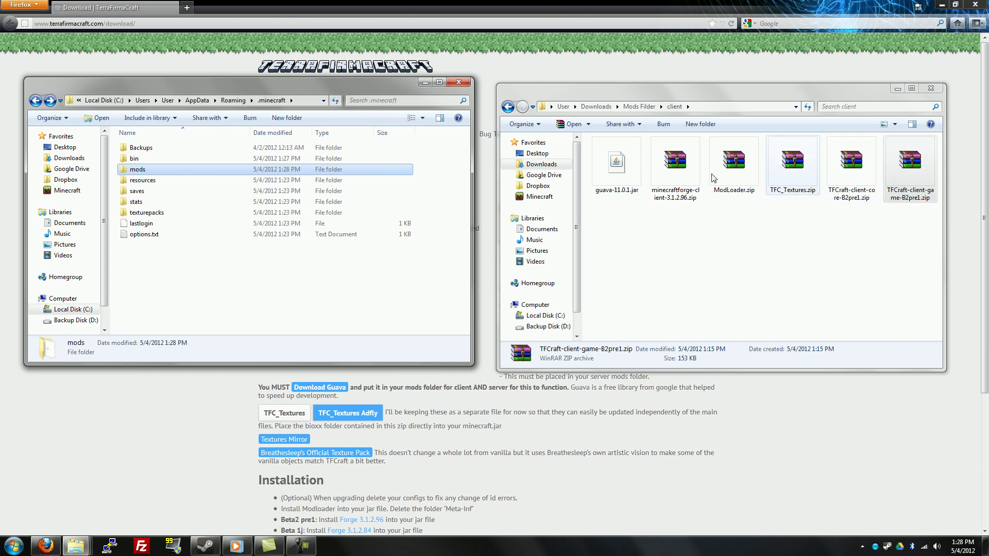
left_click(234, 298)
left_click(57, 191)
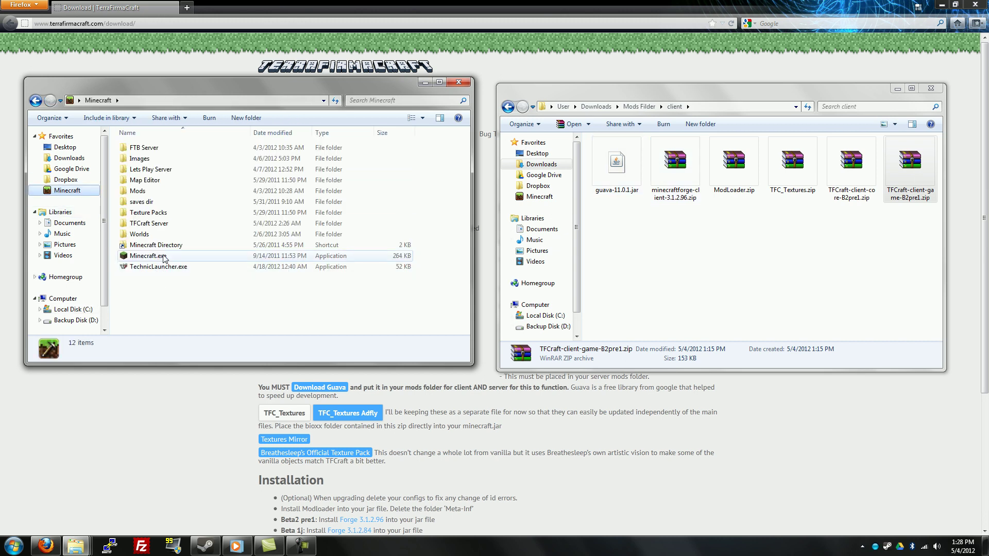
left_click(164, 256)
left_click(435, 326)
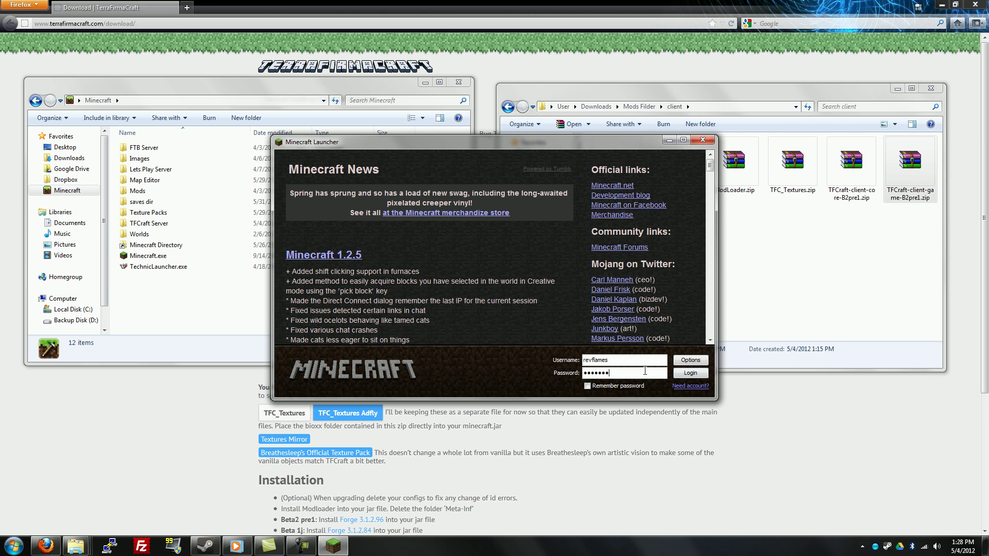
left_click(680, 373)
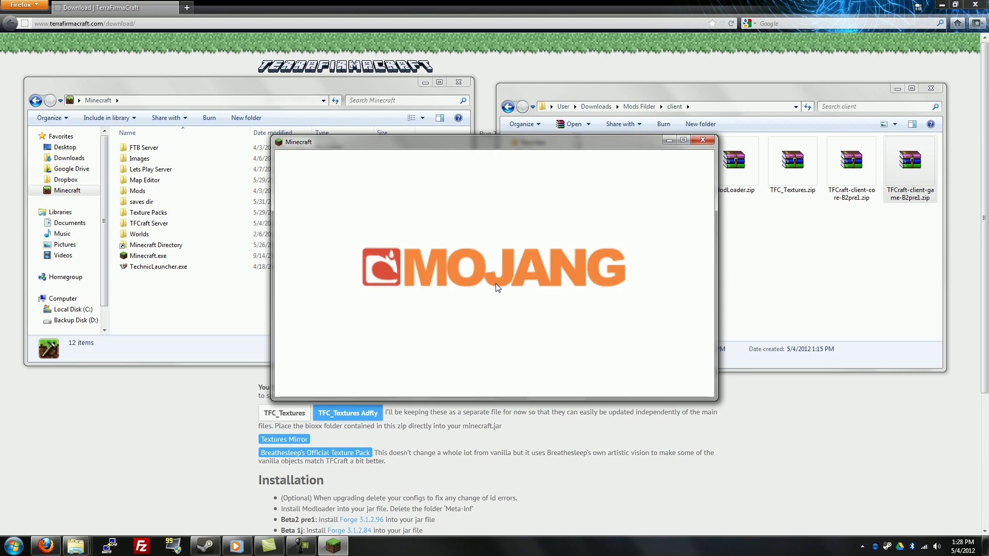
- Create a new singleplayer world named TFCraft in Survival mode
left_click(494, 274)
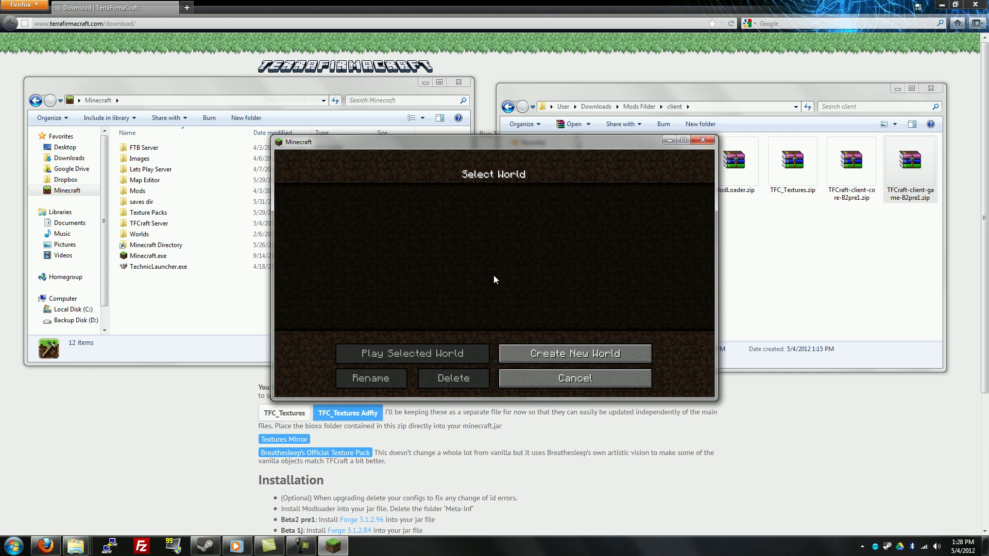
left_click(522, 351)
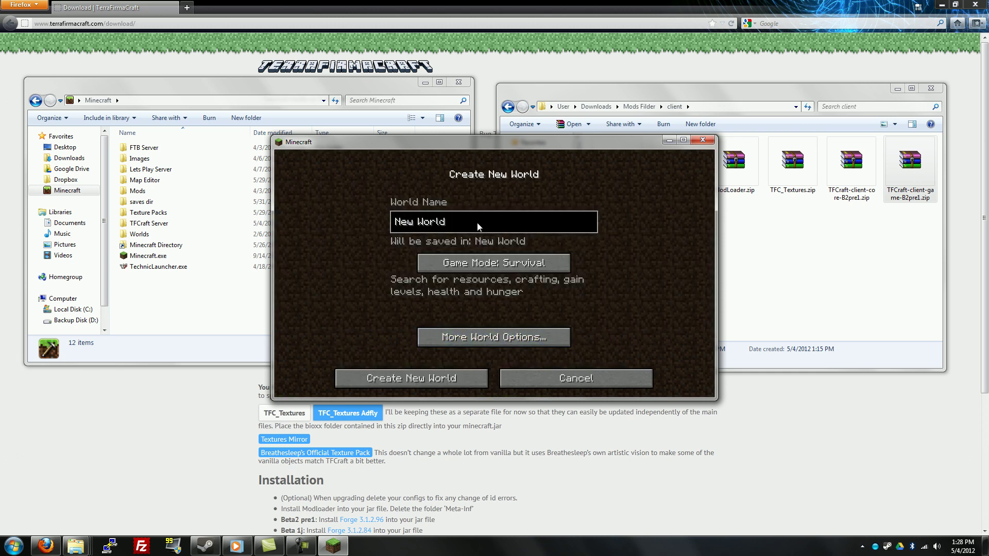
key("BackSpace")
key("BackSpace")
type("TFCraft")
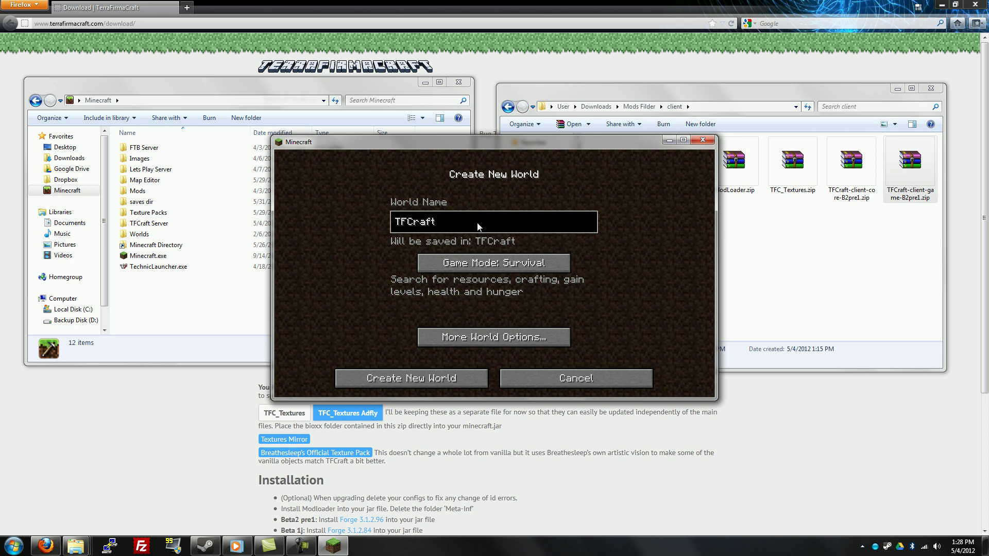
left_click(446, 383)
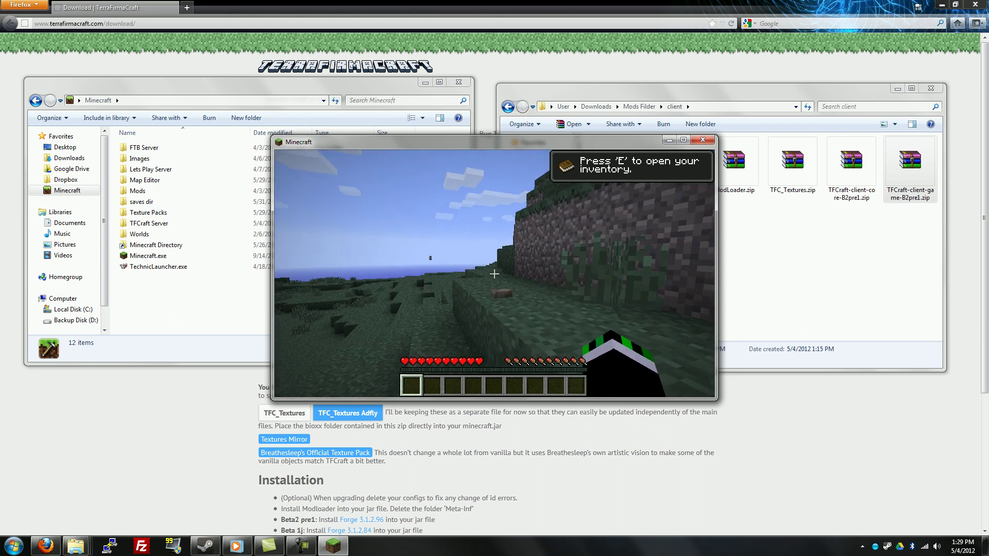
- Check the in-game video settings and return to the game
key("Escape")
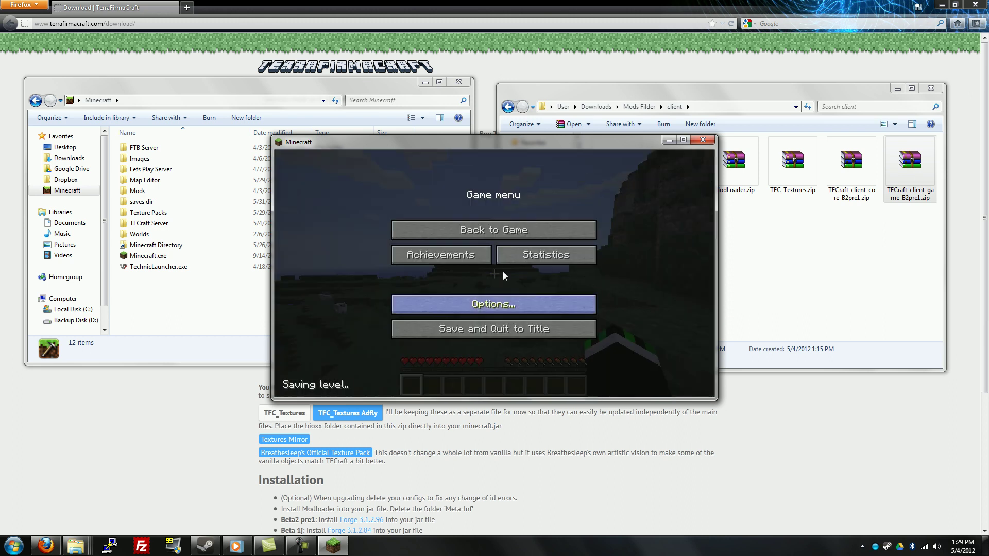
left_click(494, 303)
left_click(494, 289)
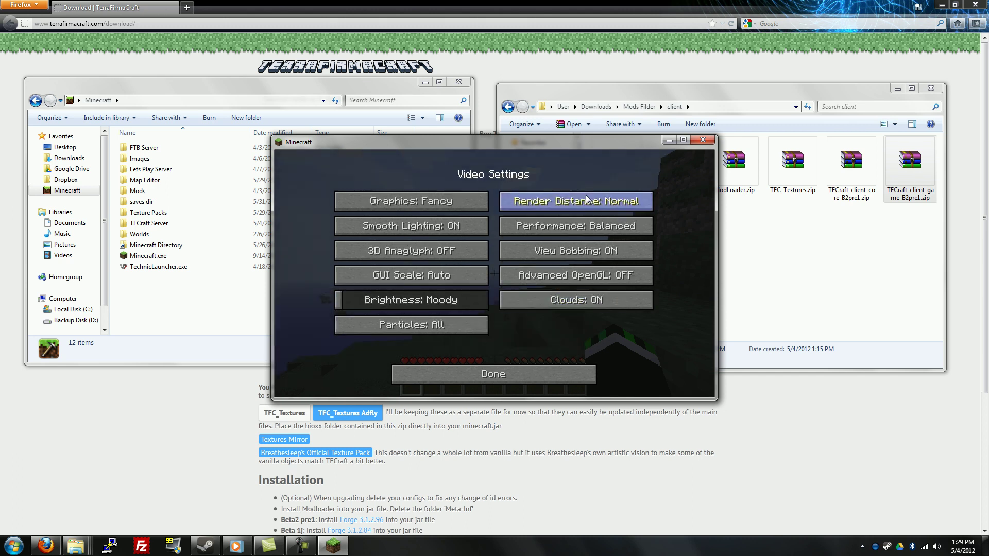
key("Escape")
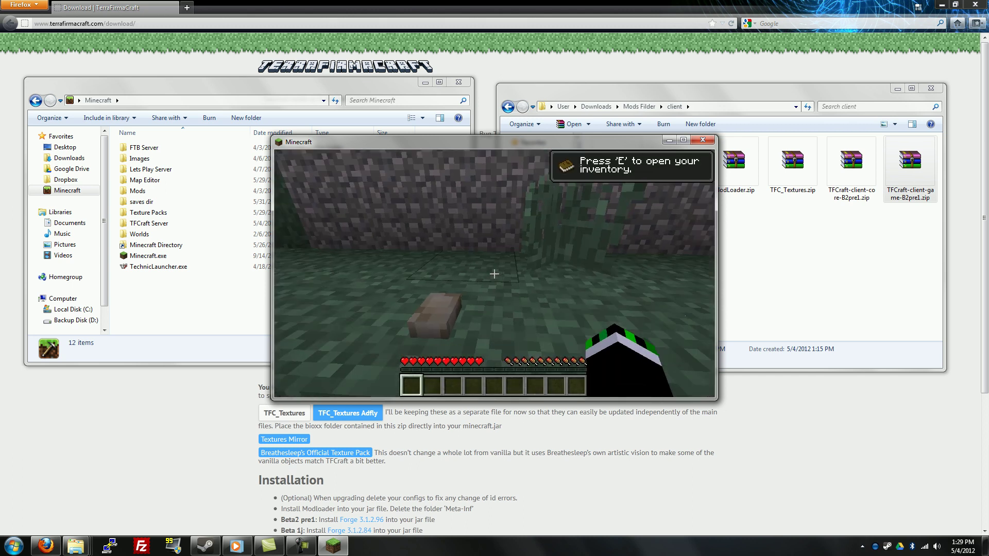
- Collect two loose rocks from the ground in the TFCraft world to test the mod
right_click(494, 273)
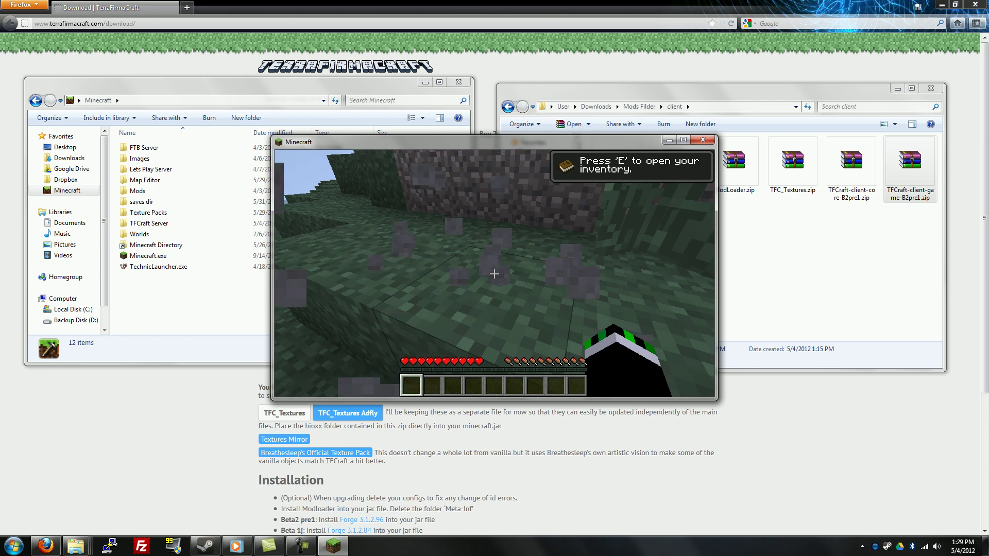
left_click(495, 274)
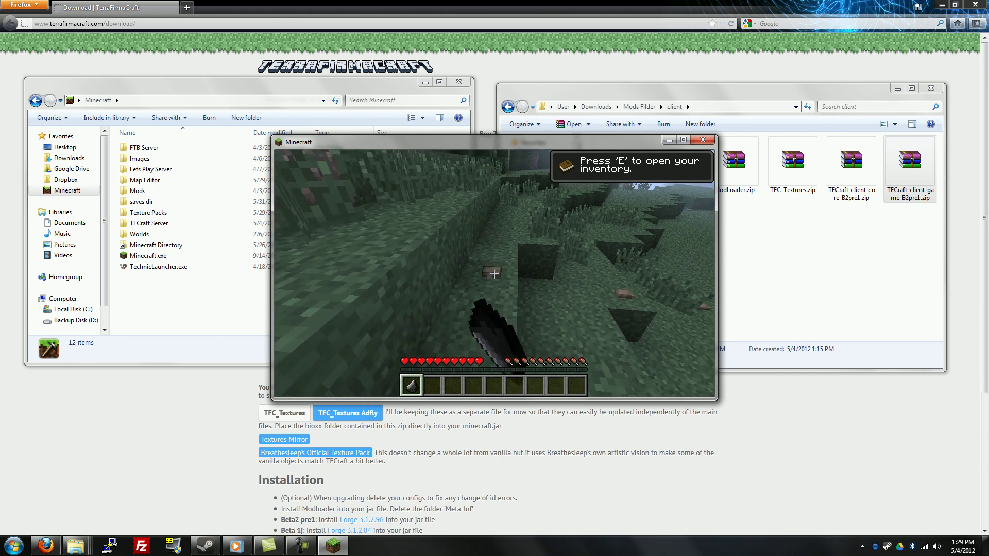
key("w")
key("w")
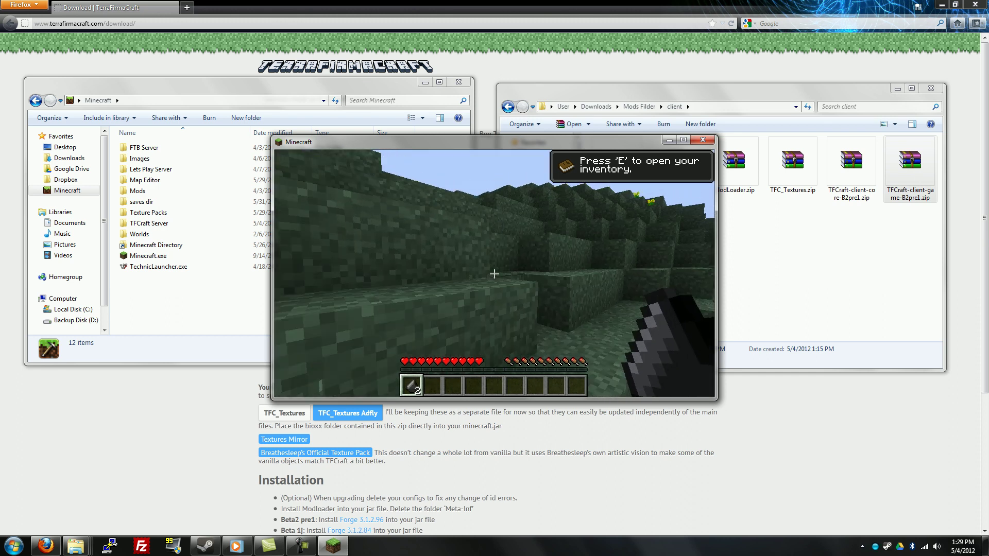
- Save and quit the TFCraft world to the title screen and close Minecraft
key("Escape")
left_click(500, 331)
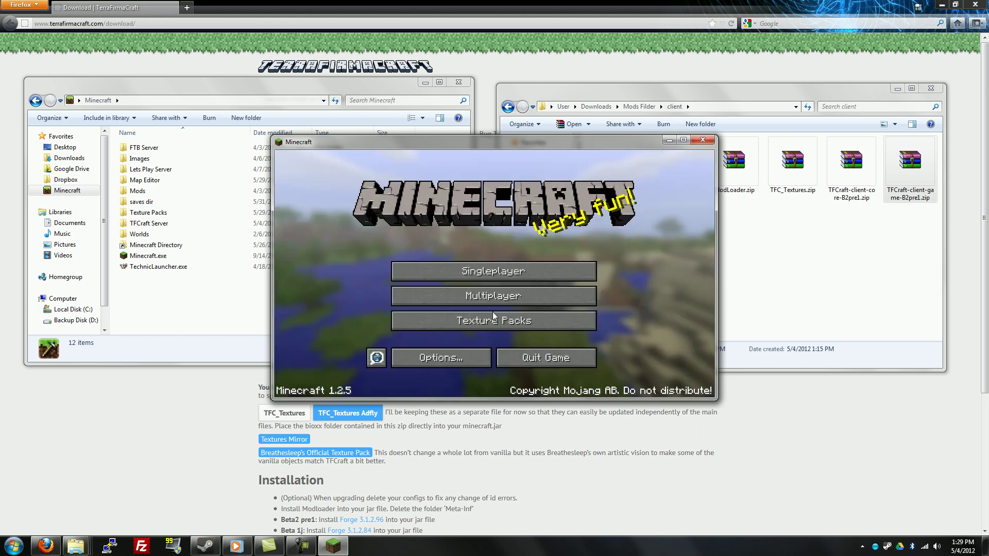
left_click(702, 139)
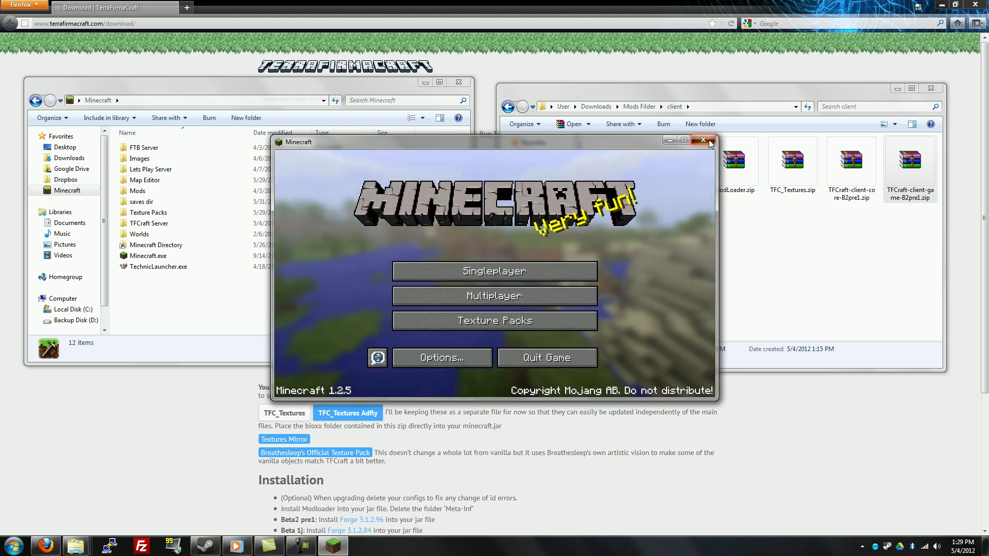
- Go up from the client folder to its parent folder and open the server folder
left_click(662, 294)
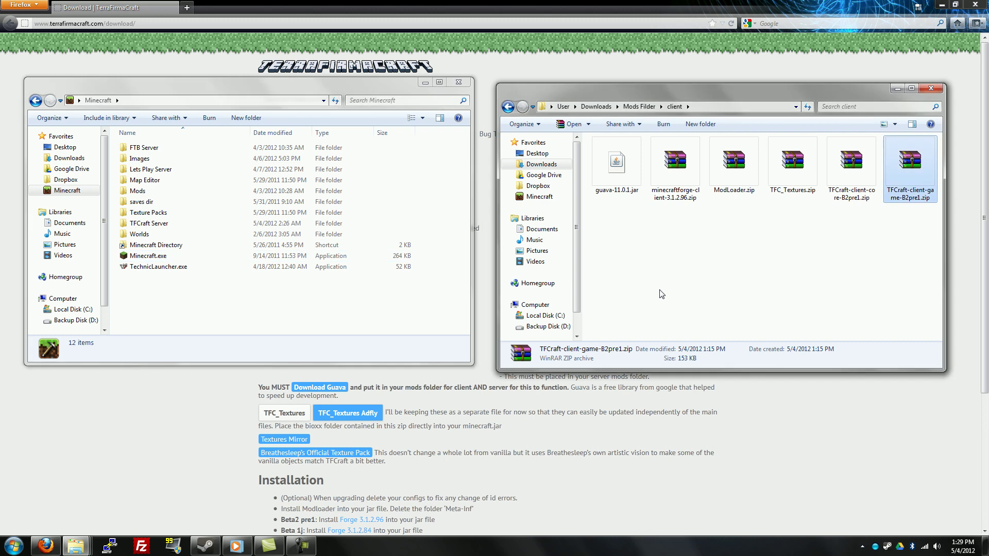
left_click(511, 107)
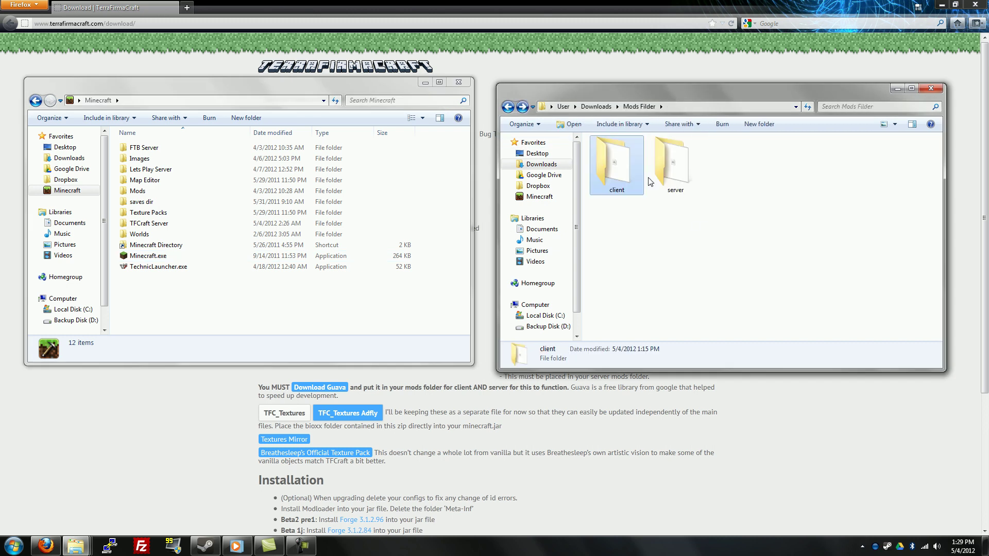
left_click(661, 165)
left_click(613, 175)
double_click(688, 163)
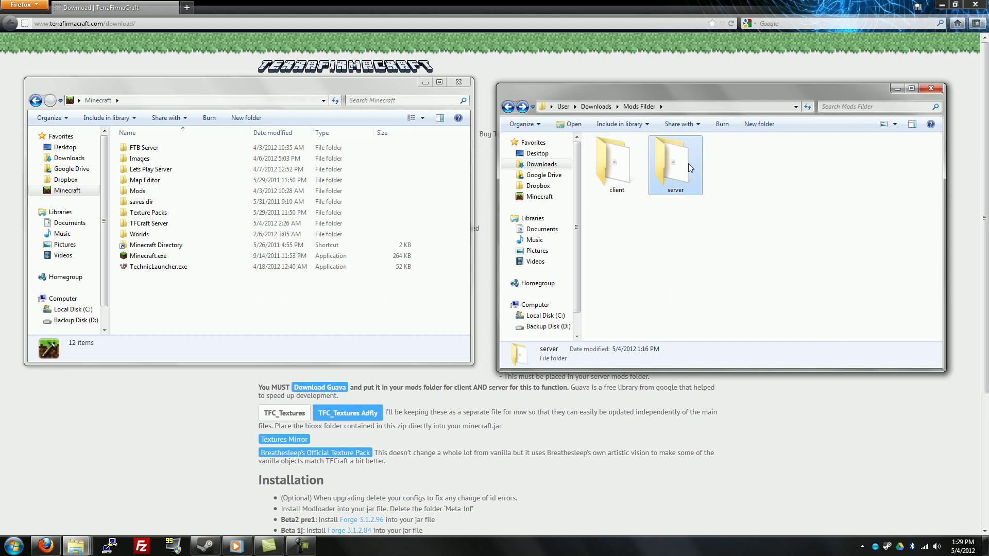
left_click(688, 163)
left_click(675, 229)
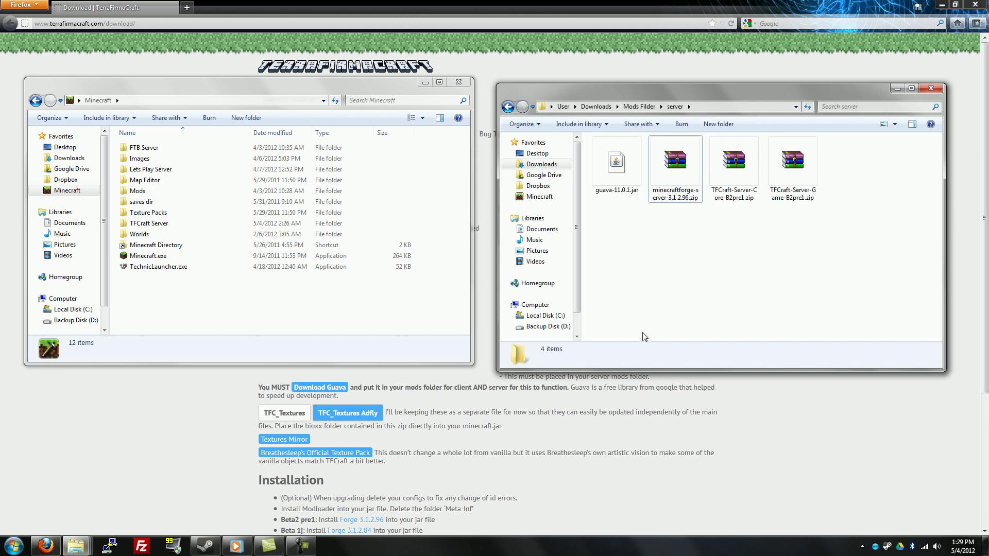
left_click(187, 7)
type("www.minecraft.n")
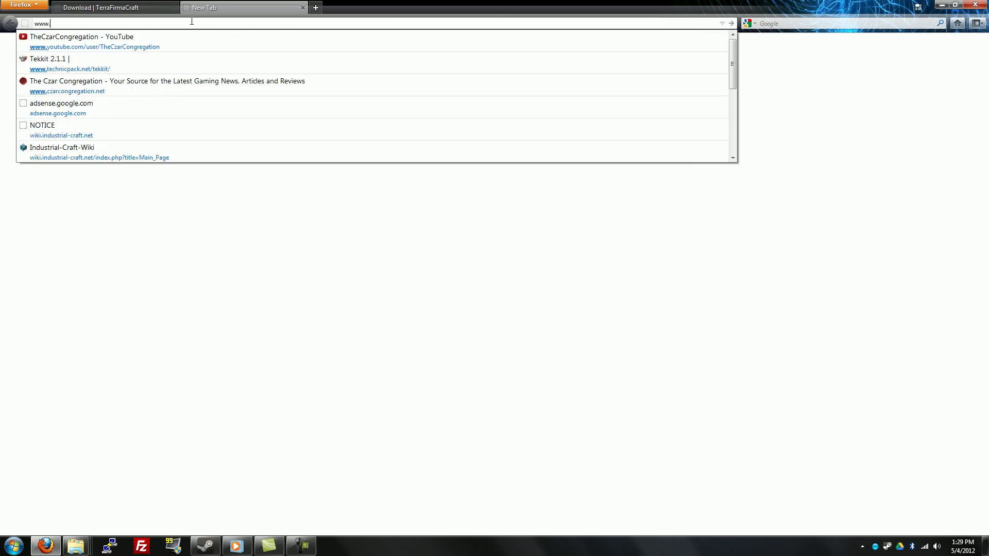
type("et")
key("Return")
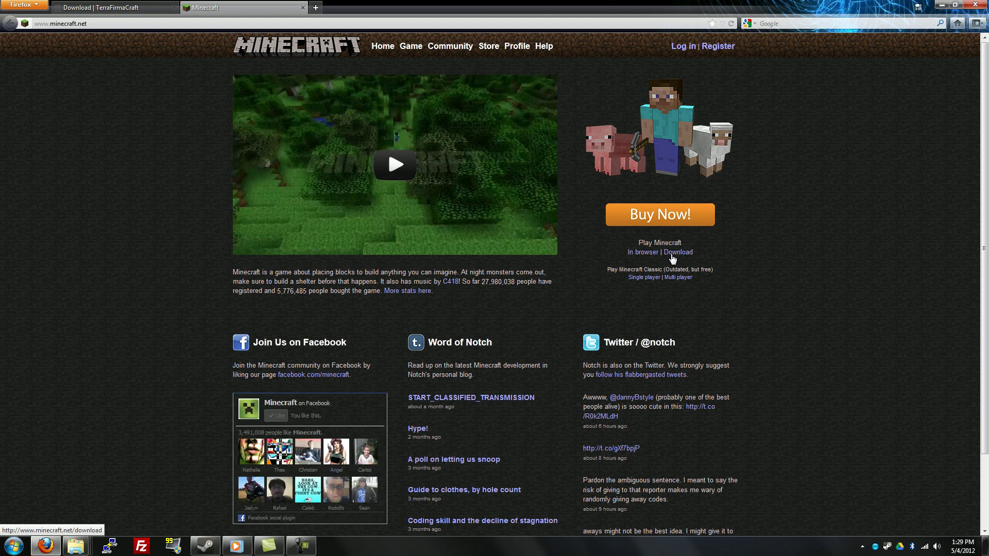
- Go to the Minecraft download page and save the multiplayer server file minecraft_server.jar
left_click(672, 256)
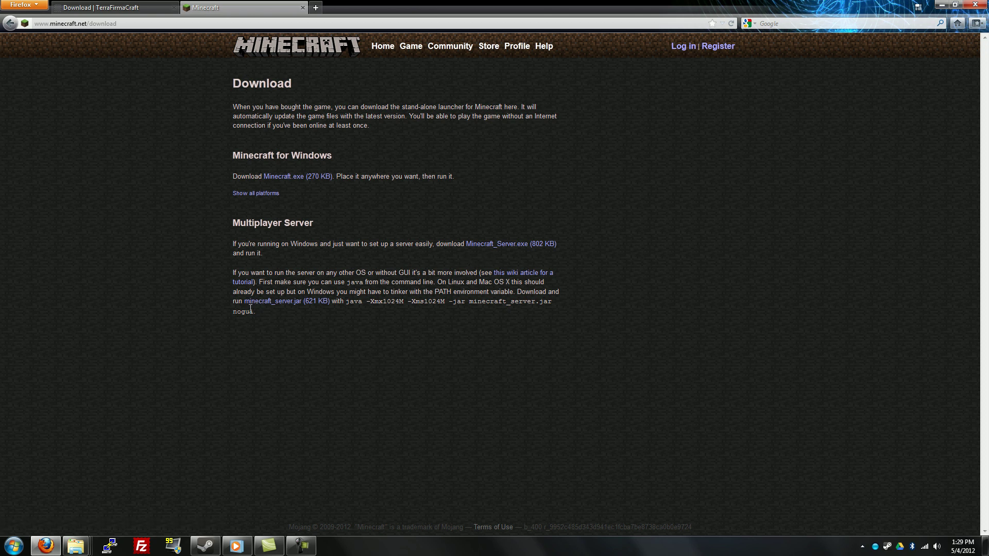
left_click(294, 304)
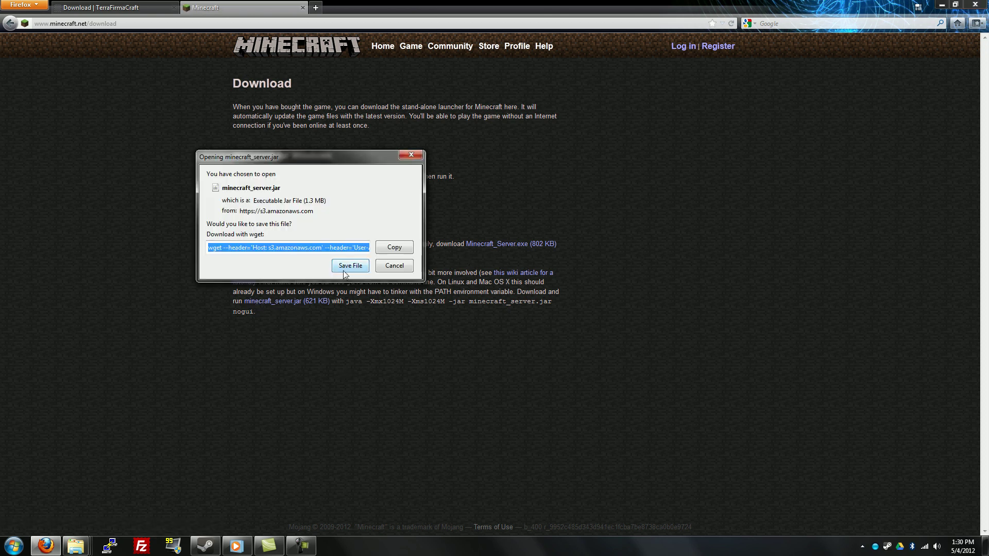
key("Return")
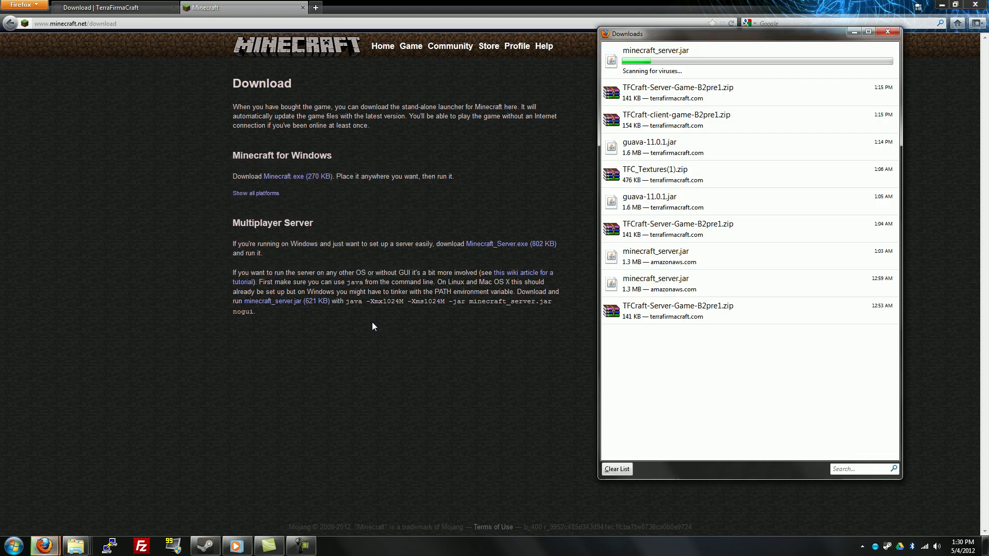
- Place the newly downloaded minecraft_server.jar from the download list into the Mods Filder folder and close the download list
left_click_drag(643, 34, 127, 48)
mouse_move(85, 547)
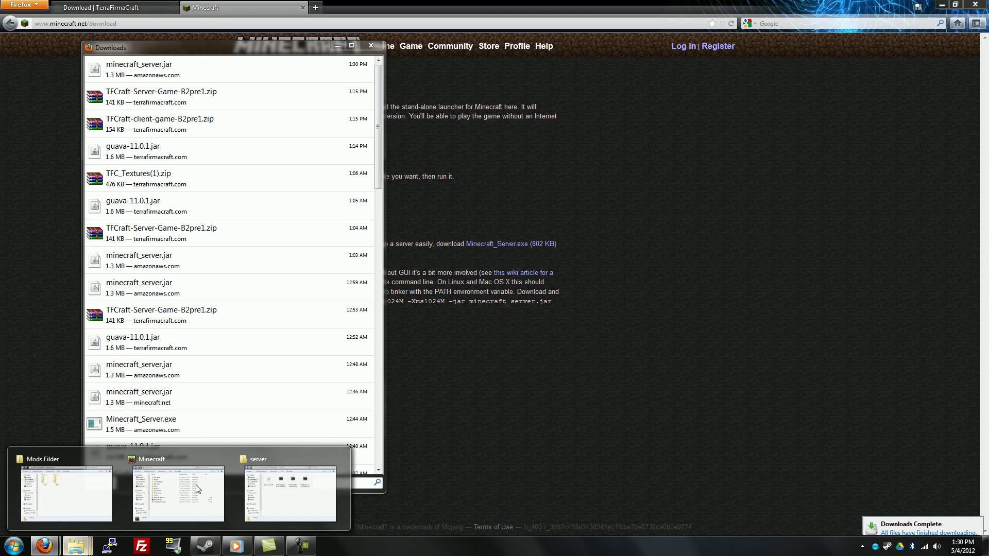
mouse_move(247, 483)
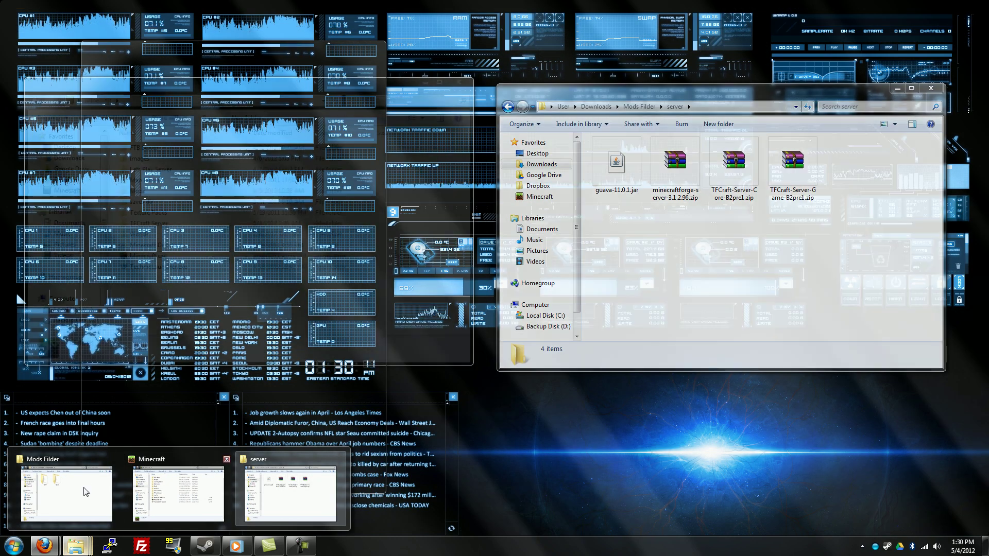
left_click(67, 493)
left_click_drag(306, 100, 691, 96)
left_click_drag(139, 68, 696, 253)
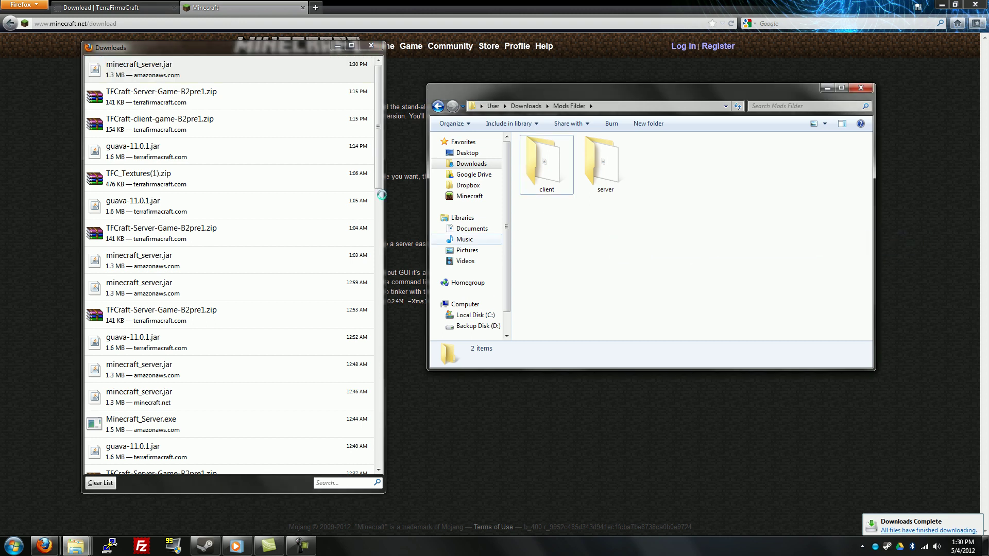
left_click(370, 46)
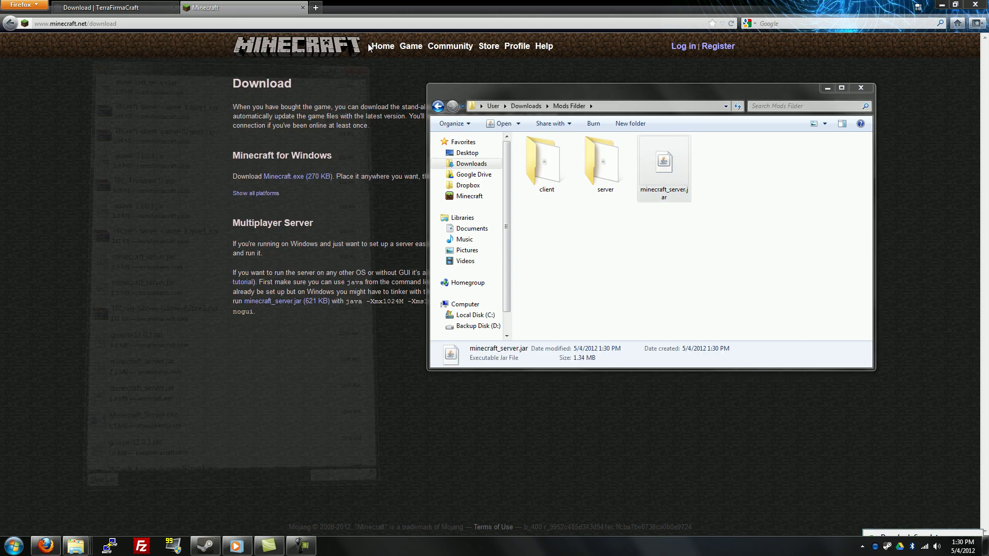
left_click(663, 252)
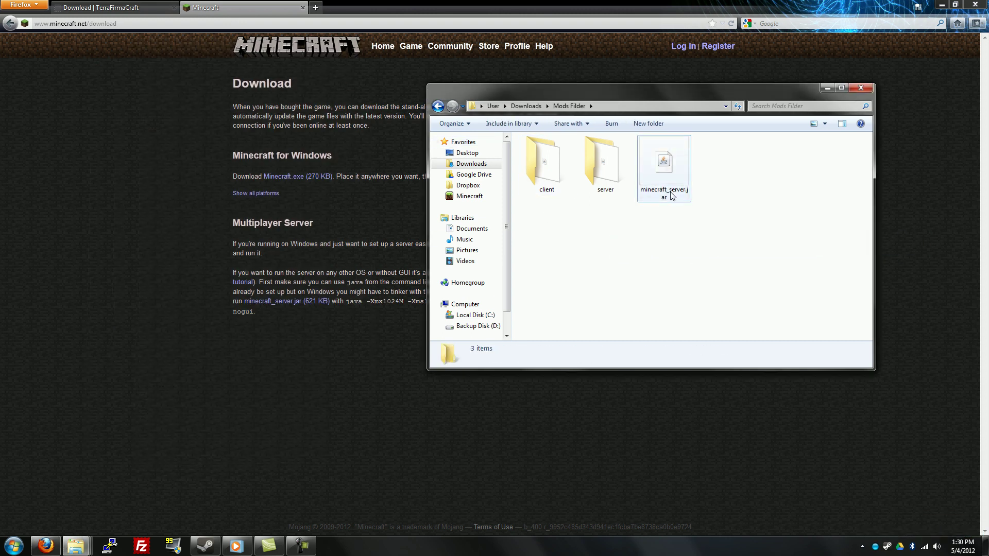